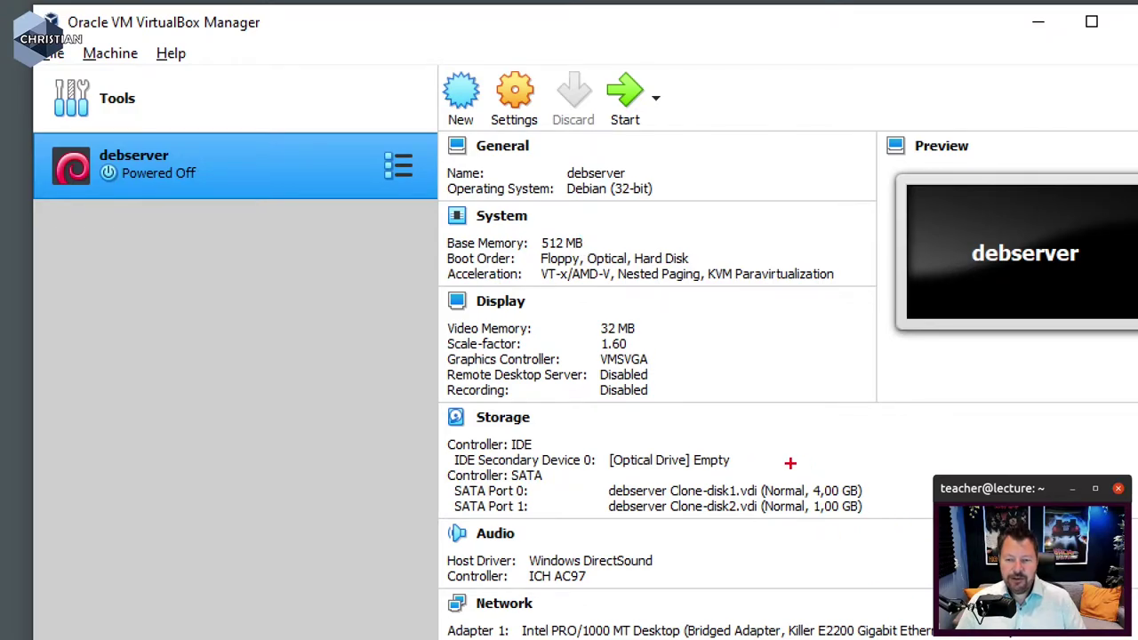
Step: Start a new Linux Debian (32-bit) machine named DebGUI; the wizard reports the folder already exists
mouse_move(809, 481)
mouse_down()
mouse_move(823, 508)
mouse_move(855, 507)
mouse_move(877, 488)
mouse_move(801, 481)
mouse_up()
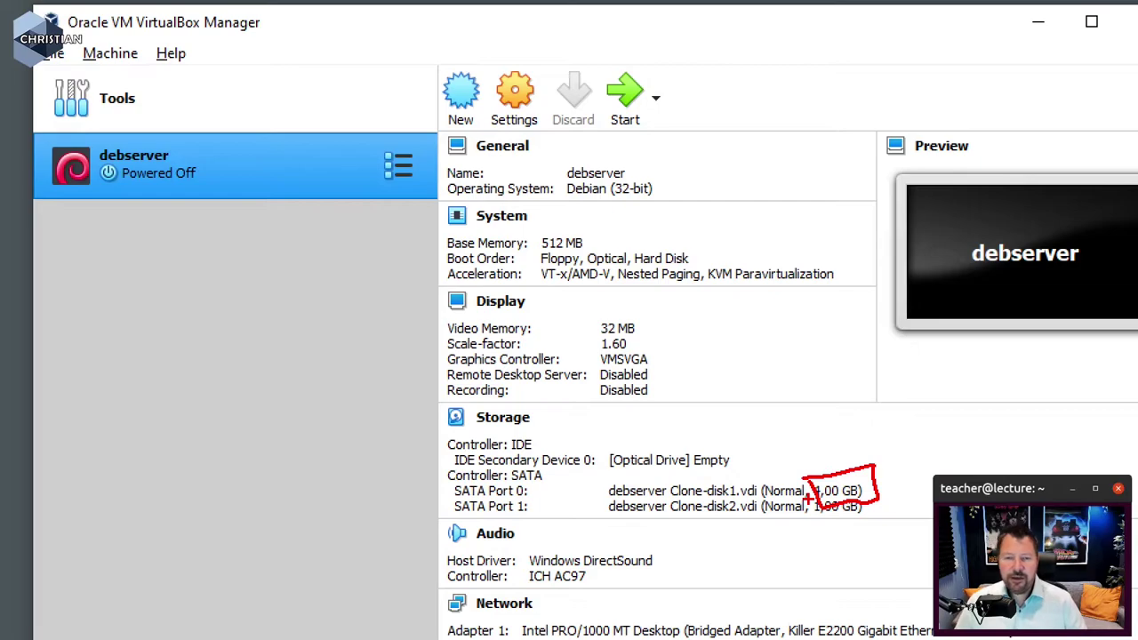
key(Escape)
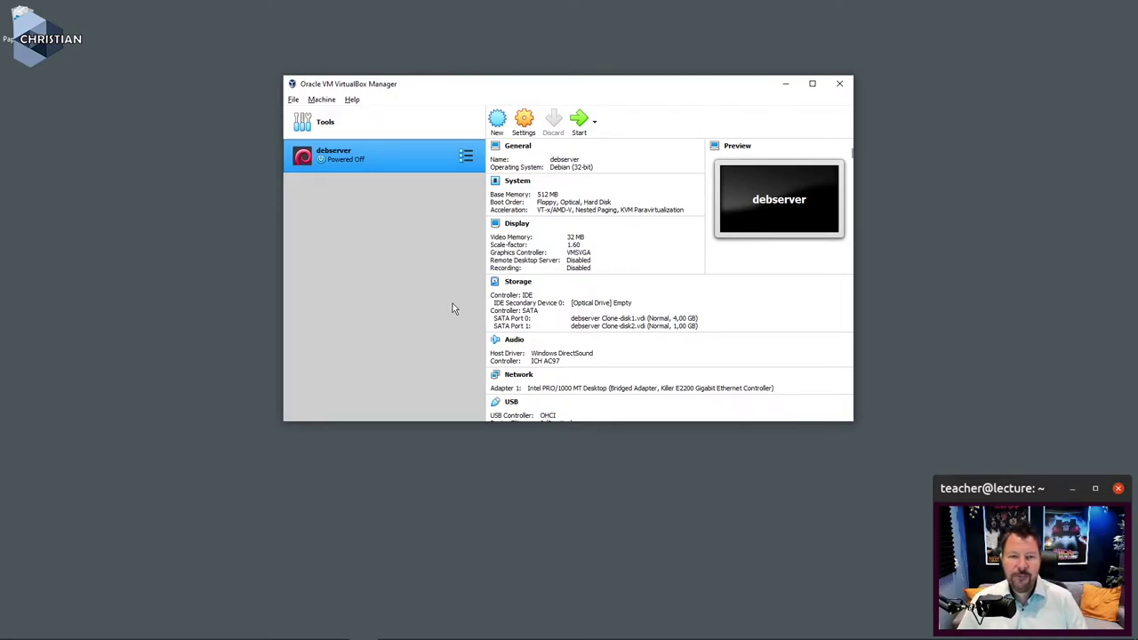
click(496, 122)
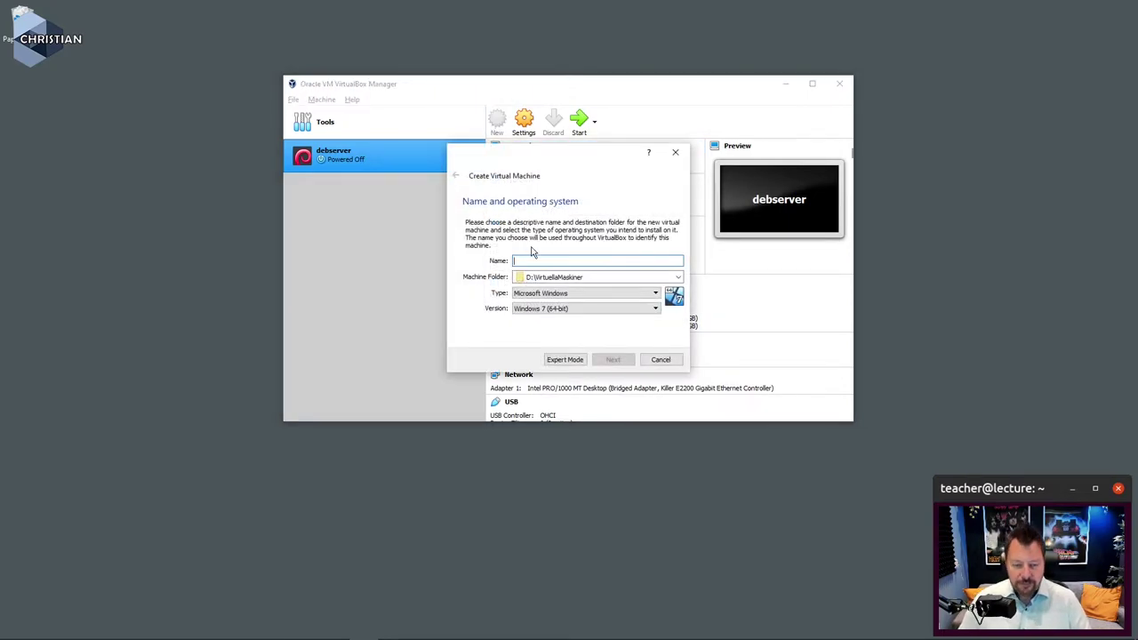
text(DebGUI)
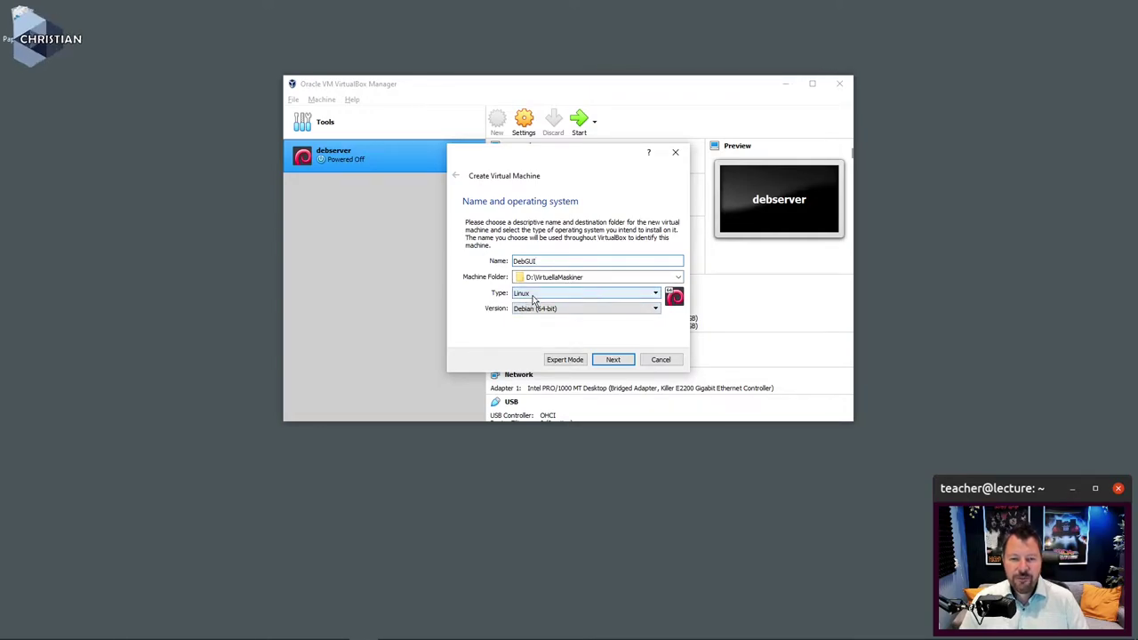
click(574, 311)
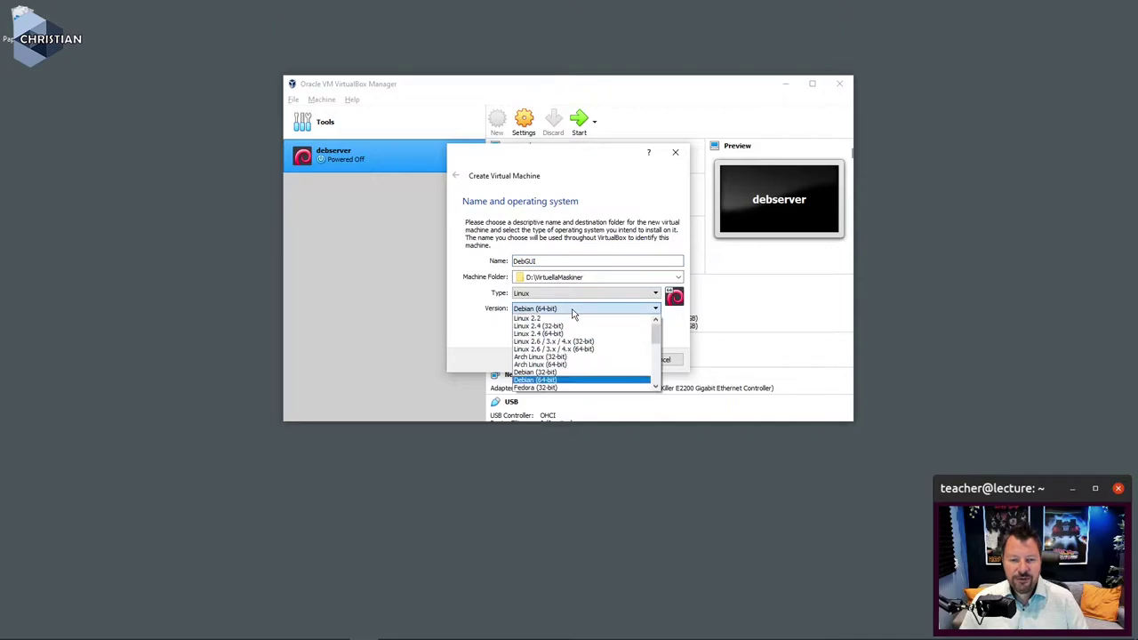
click(563, 373)
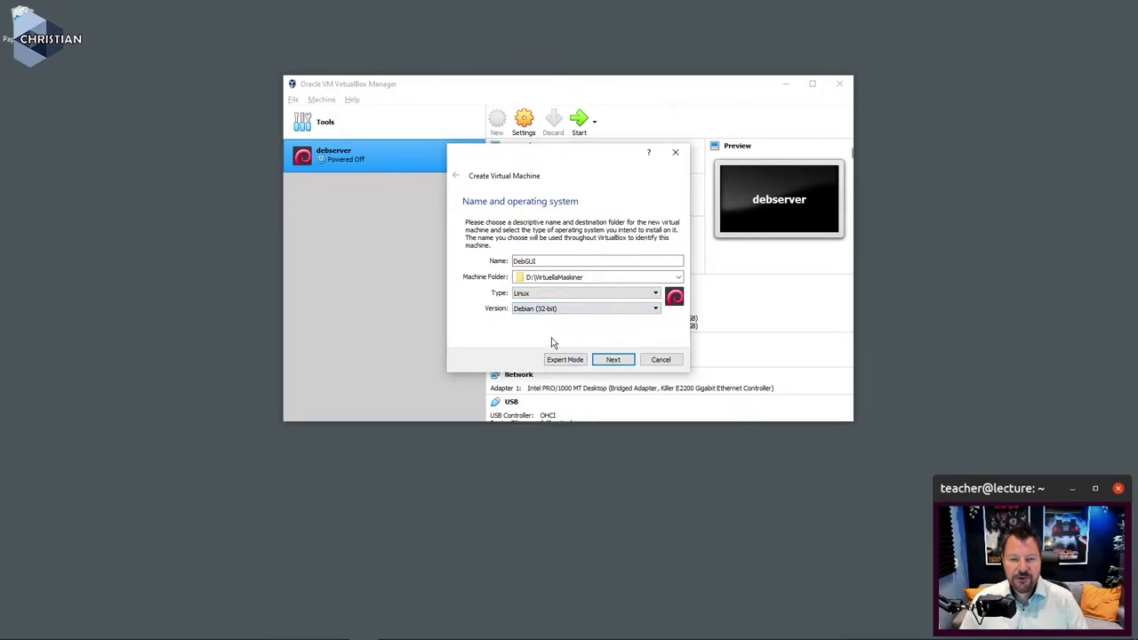
click(613, 360)
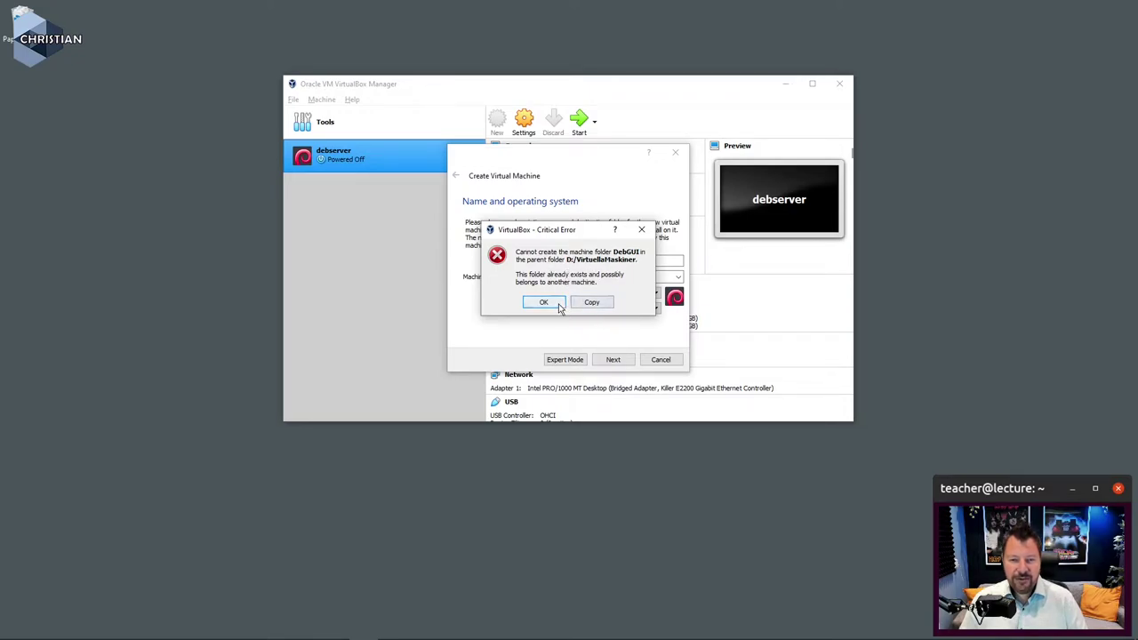
Step: Dismiss the folder-exists error and browse for another machine folder without choosing one
click(557, 305)
click(678, 278)
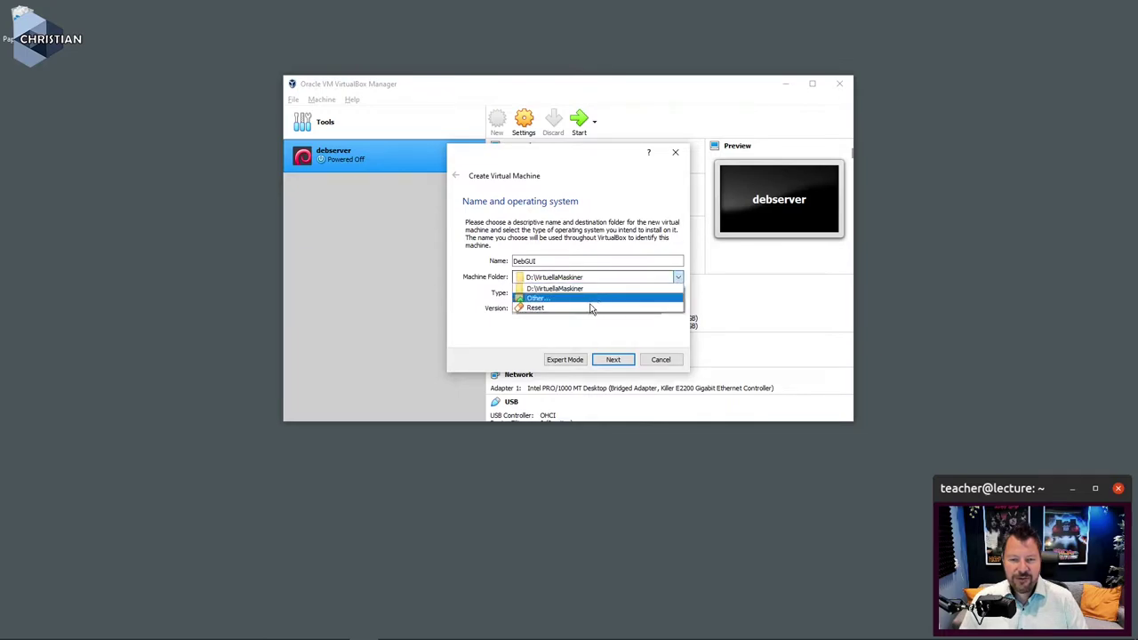
click(580, 299)
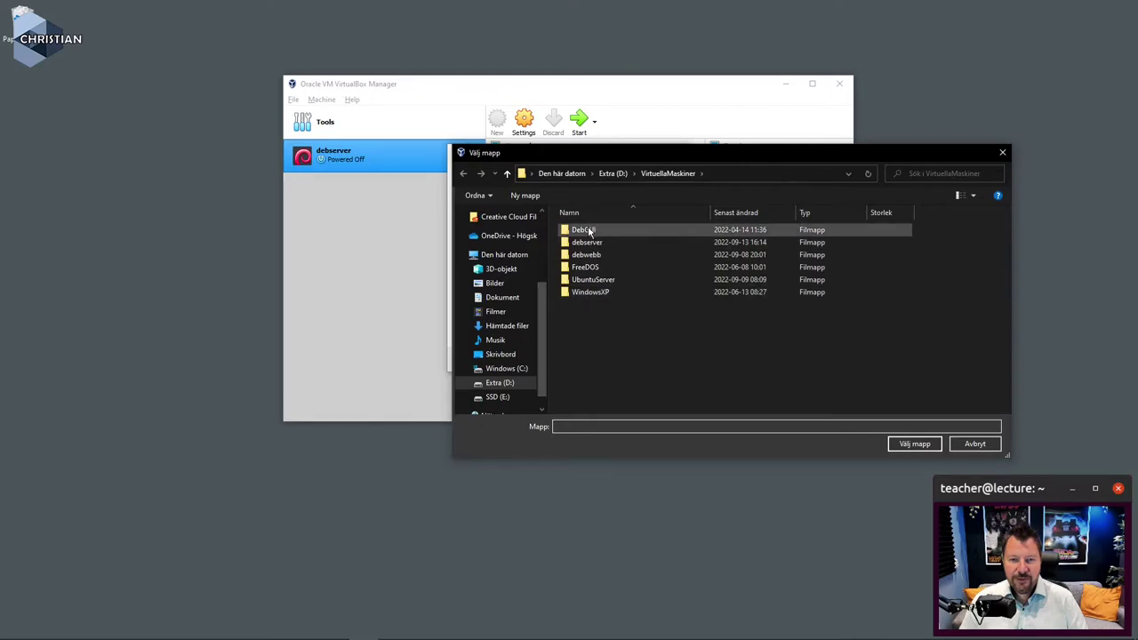
click(975, 444)
Step: Rename the machine to DebXFCE and set its version to Debian (32-bit)
click(547, 261)
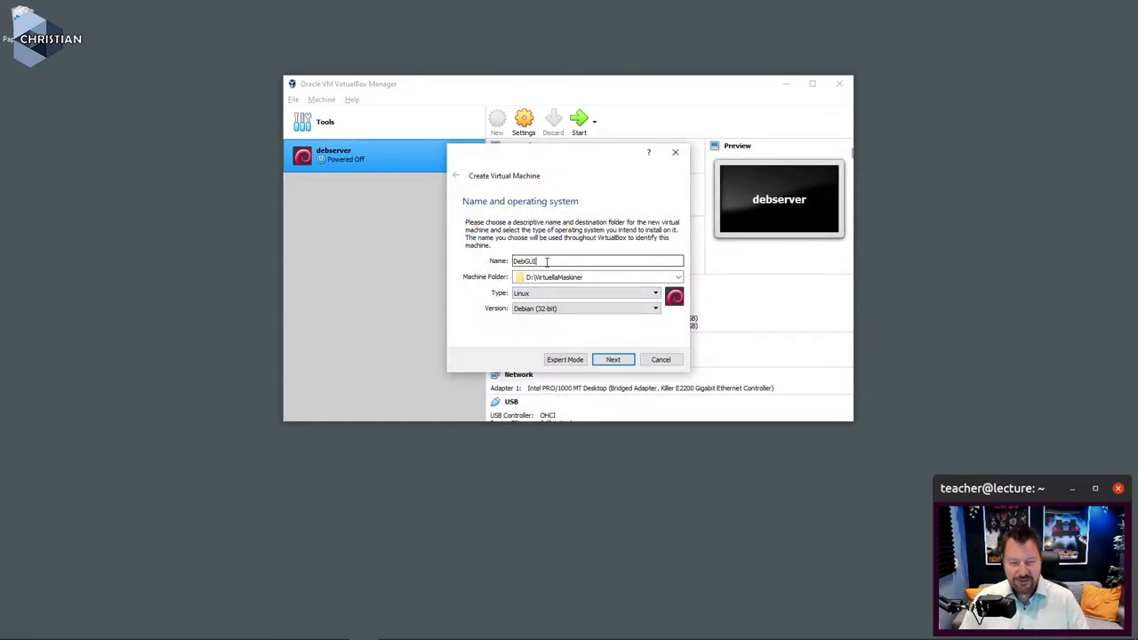
text(gen)
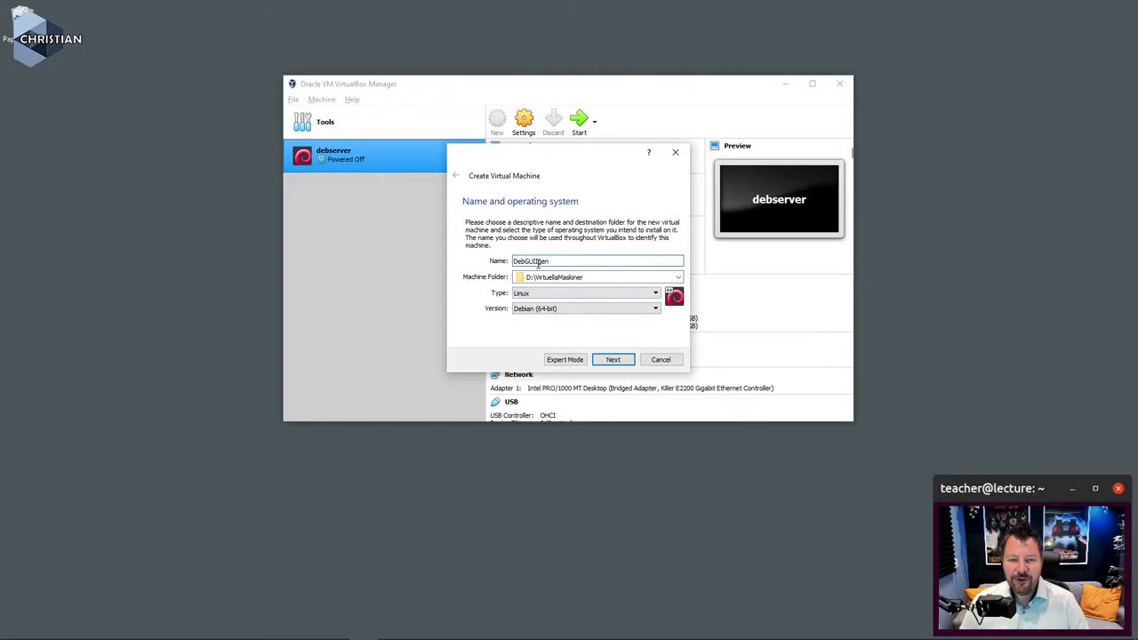
key(Left)
key(Left)
key(Left)
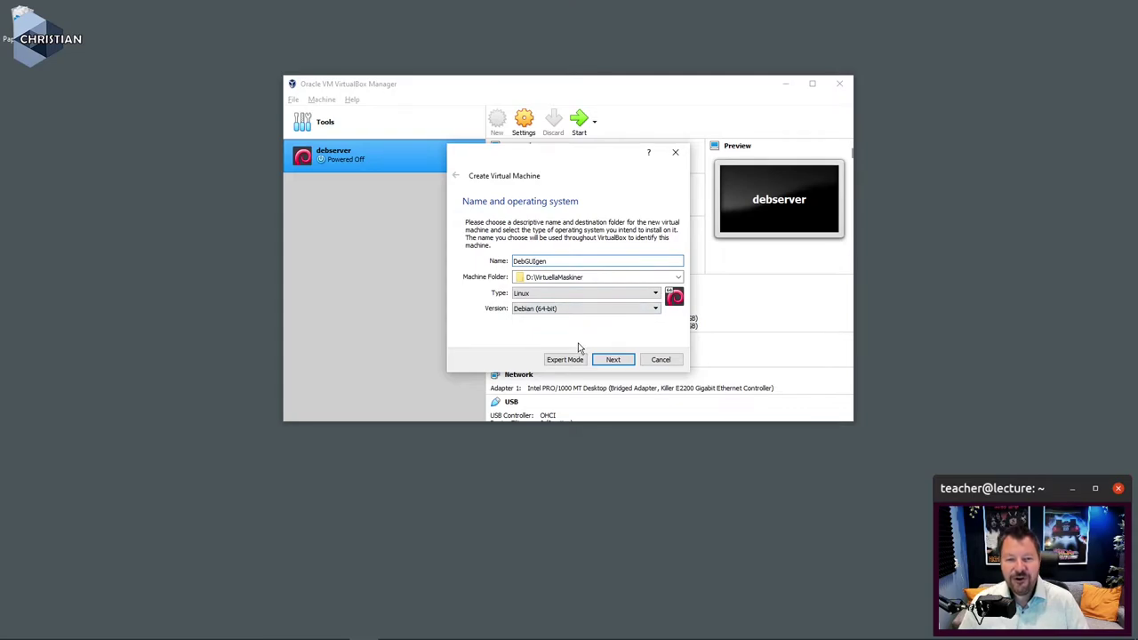
text(i)
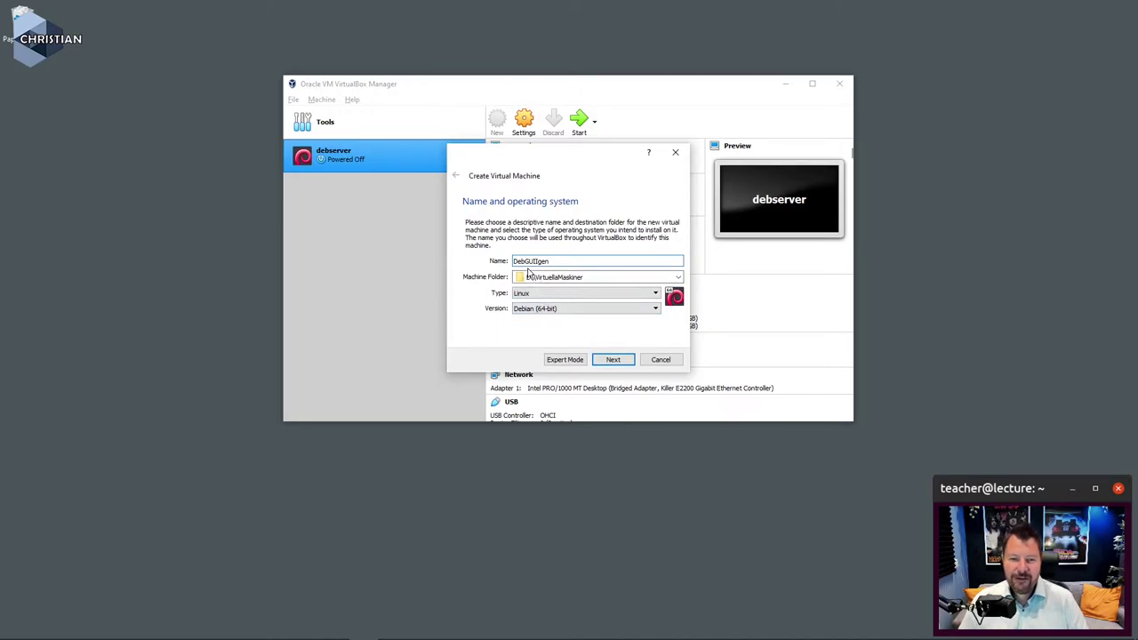
drag(526, 260, 639, 264)
key(BackSpace)
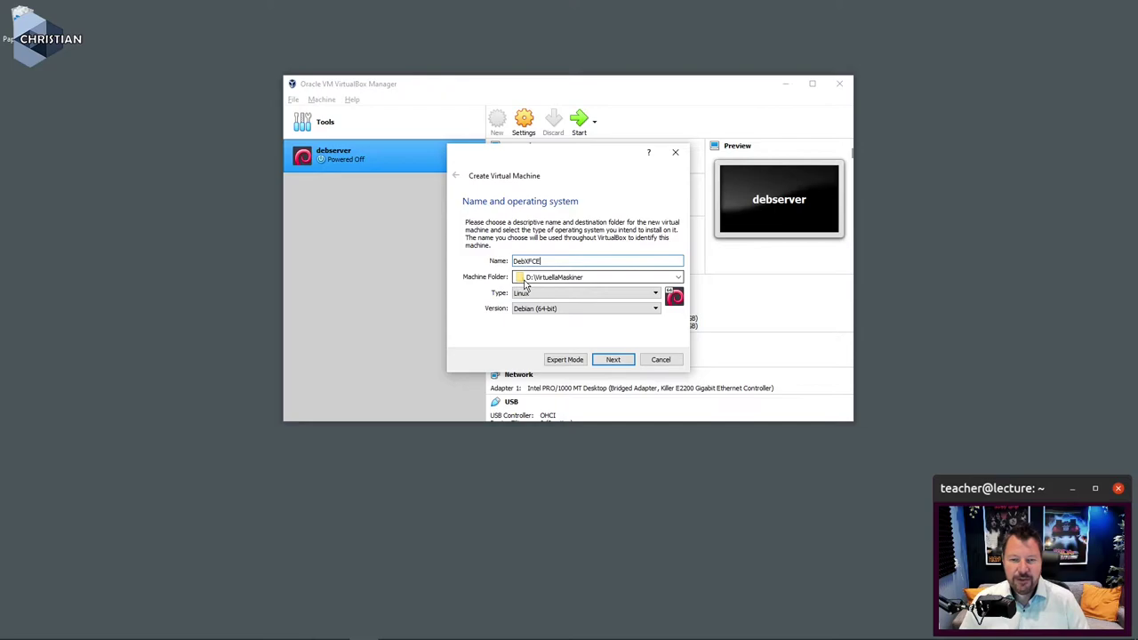
click(559, 311)
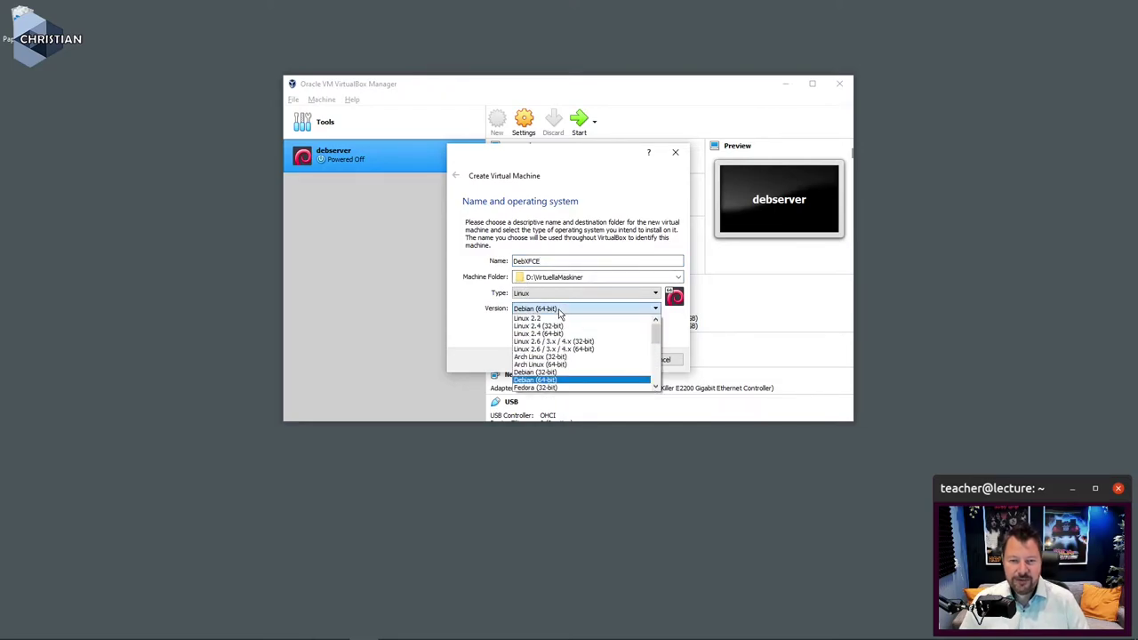
click(543, 372)
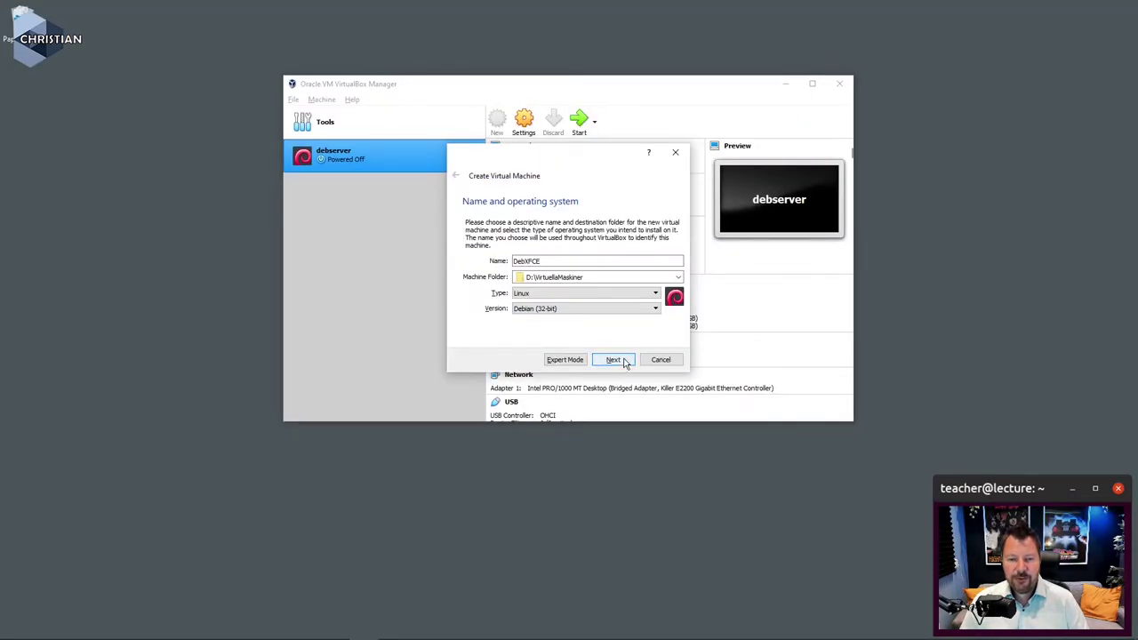
Step: Replace the 1024 MB default with 2048 MB of memory for DebXFCE
click(703, 411)
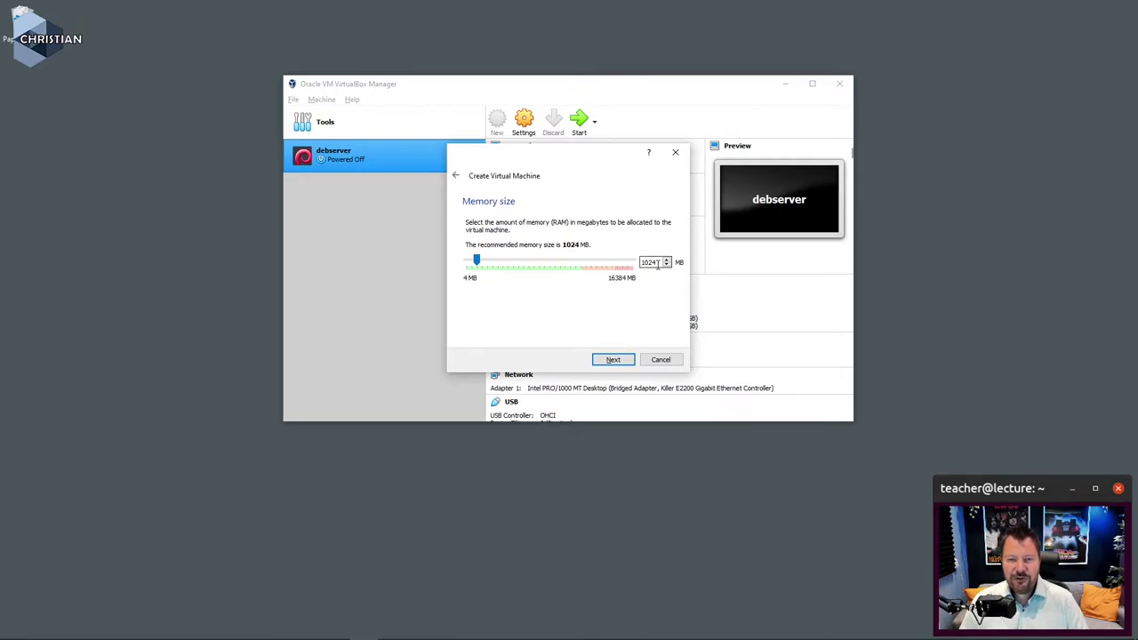
drag(657, 264, 610, 265)
text(2048)
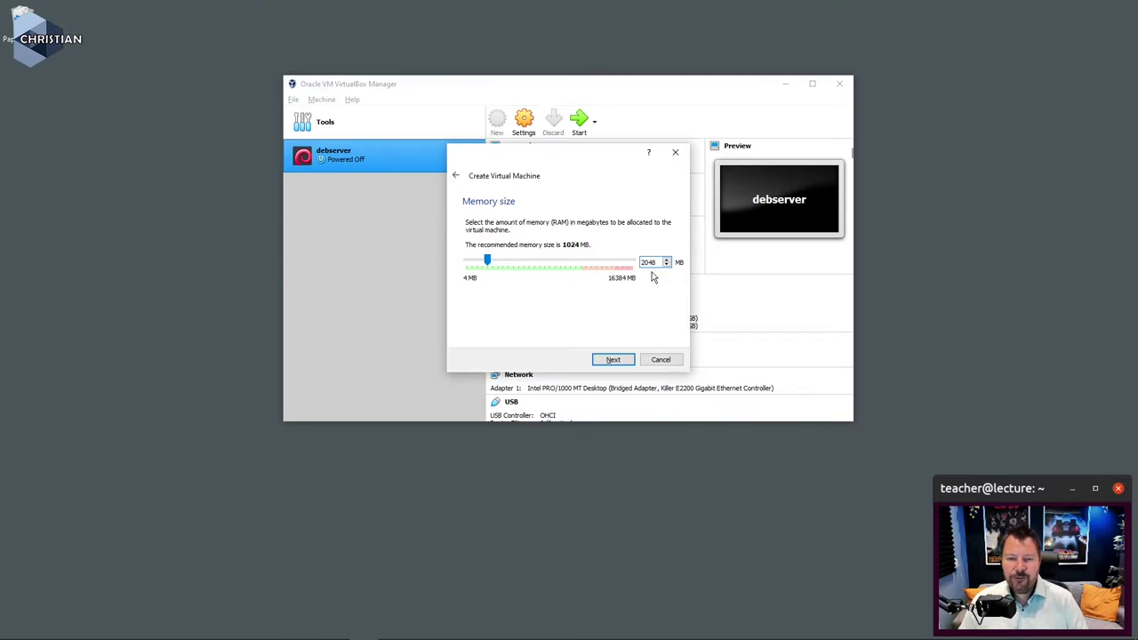
click(615, 363)
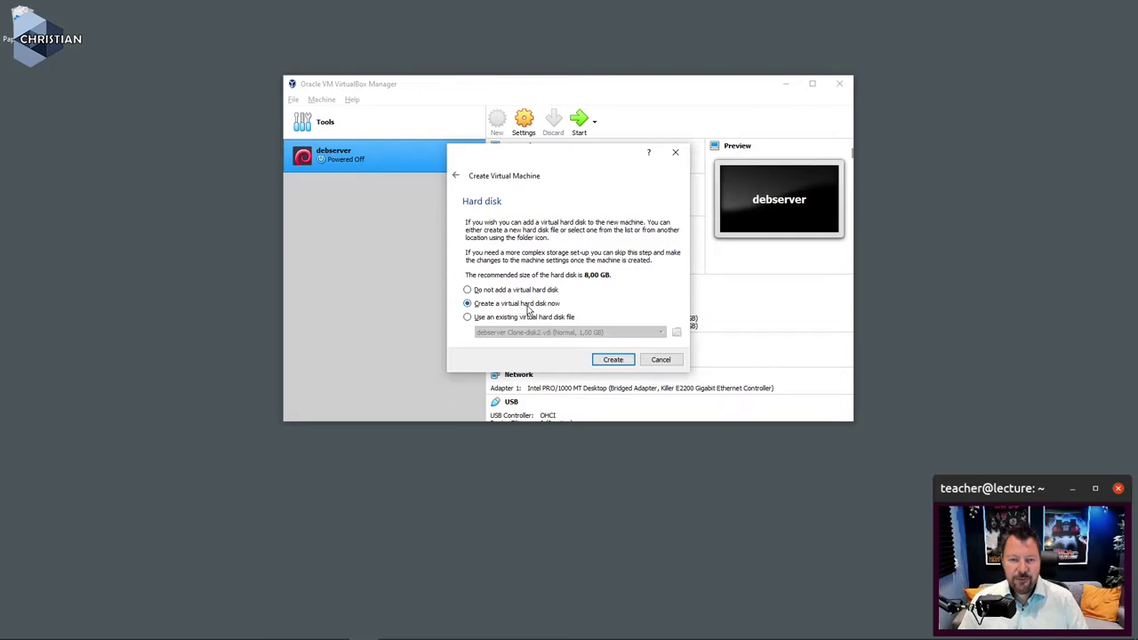
Step: Create a dynamically allocated 16 GB VDI hard disk, completing the DebXFCE machine
click(614, 362)
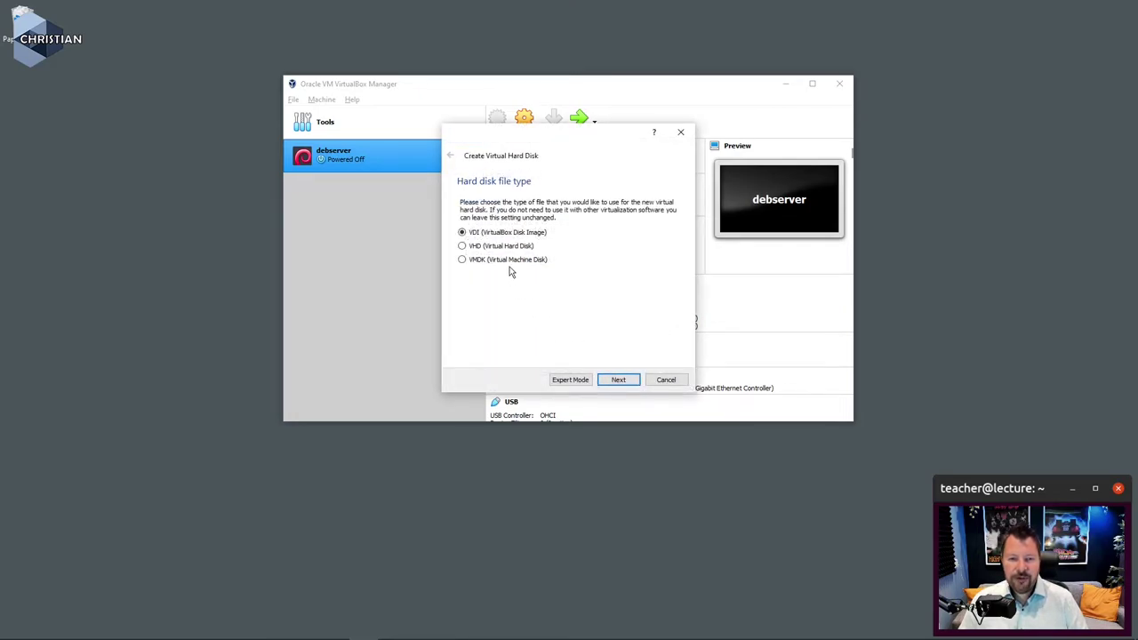
click(615, 382)
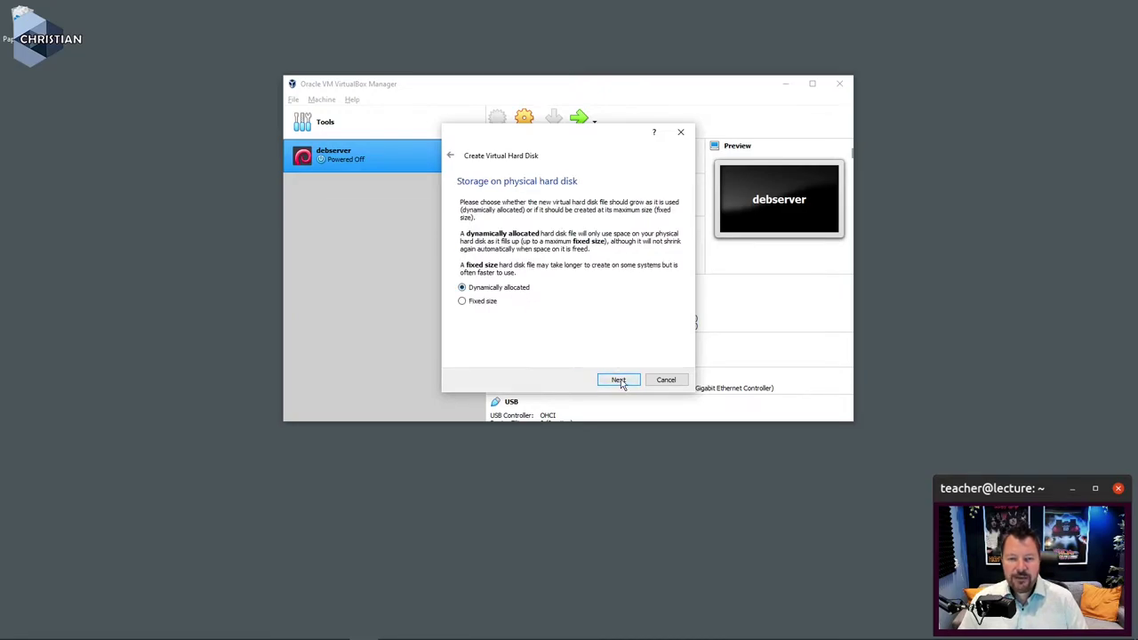
click(618, 381)
double_click(667, 266)
text(16,00 GB)
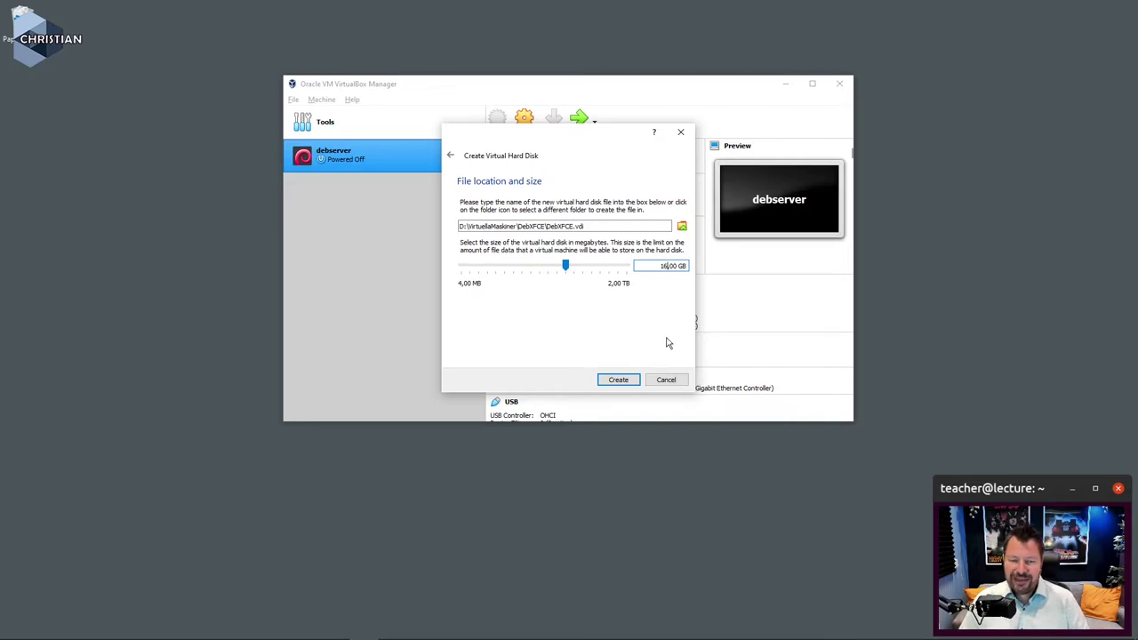
click(622, 383)
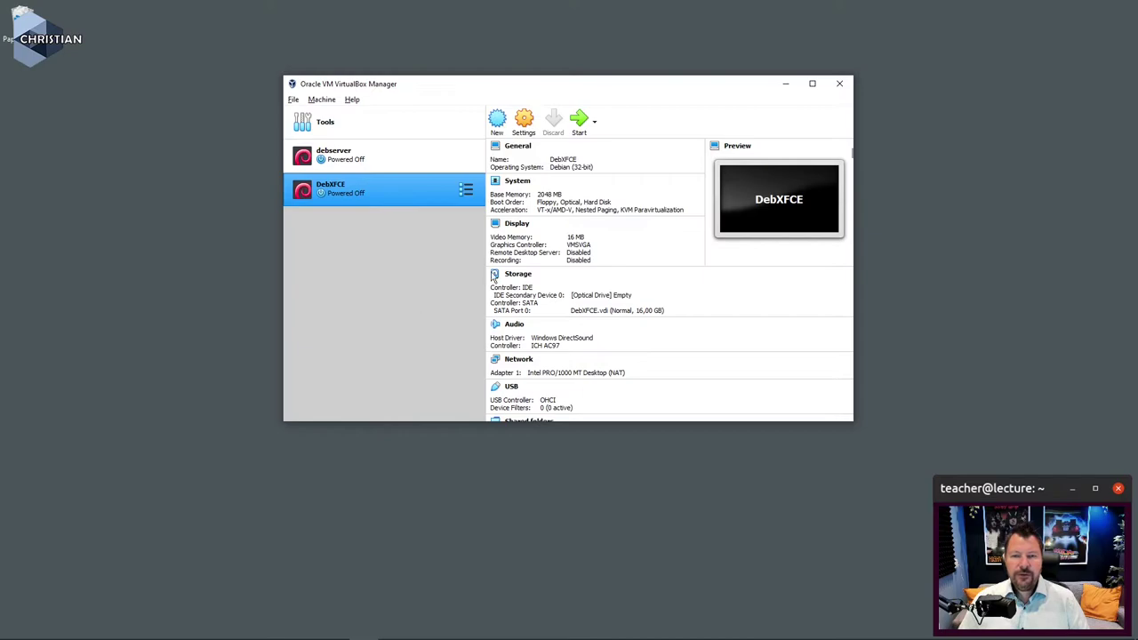
Step: Start DebXFCE to bring up its start-up disk dialog
click(580, 123)
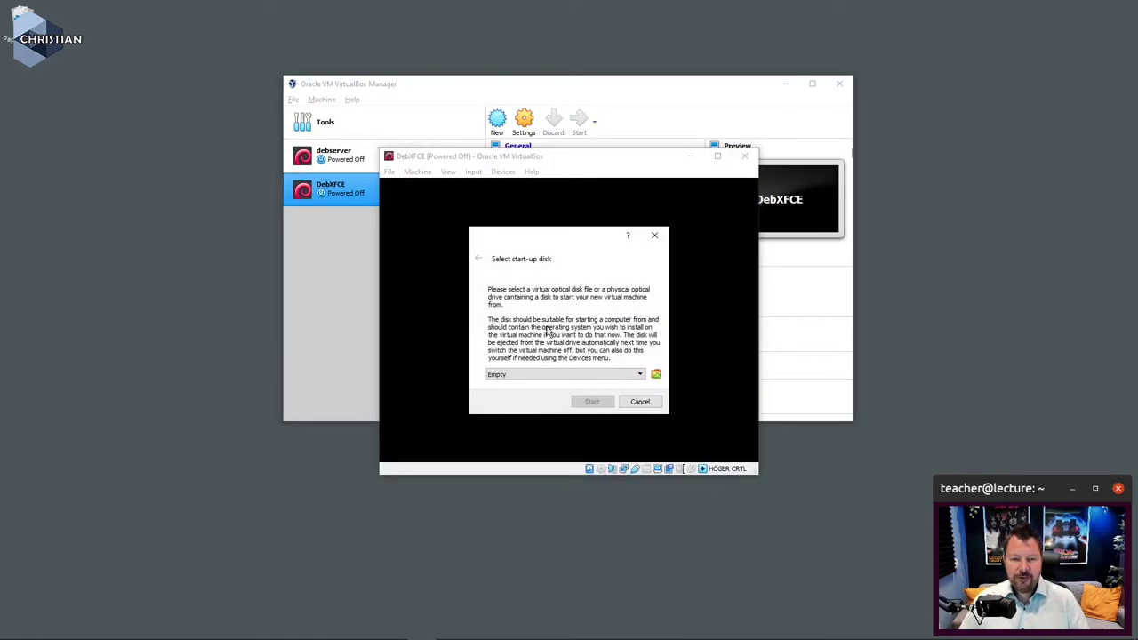
click(656, 376)
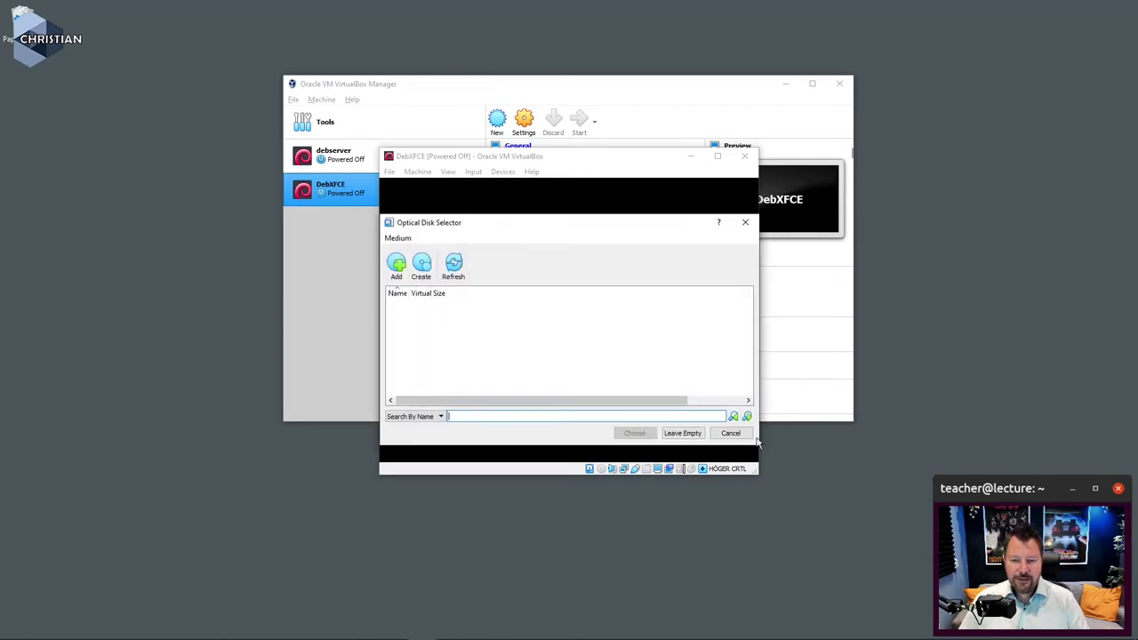
click(731, 433)
click(641, 376)
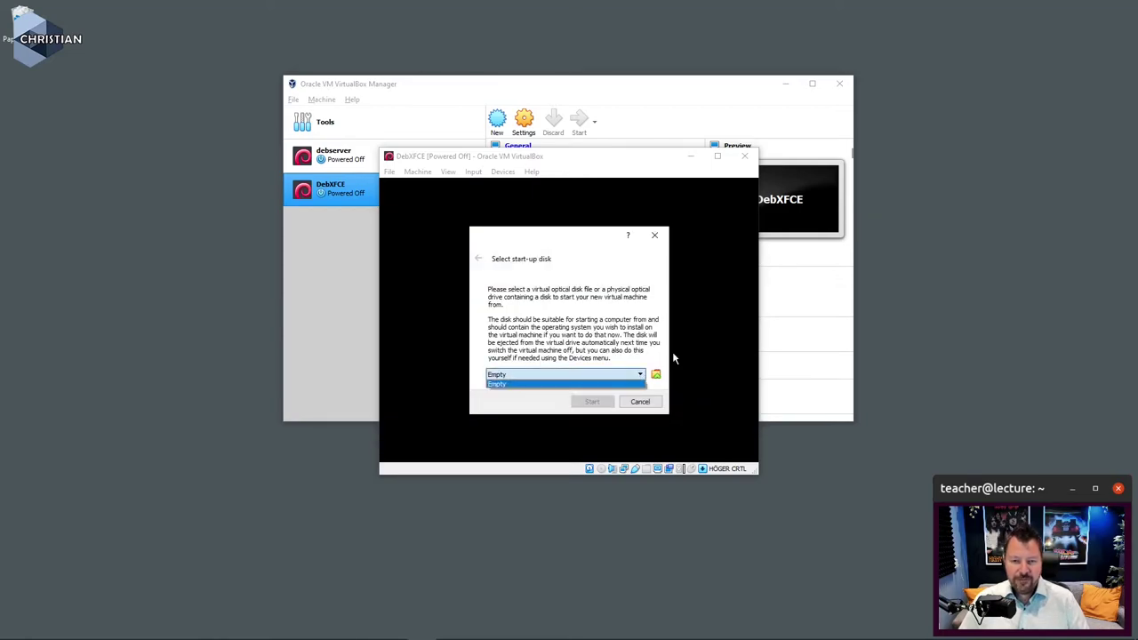
click(644, 381)
Step: Add debian-11.4.0-i386-netinst.iso from Hämtade filer and choose it as the start-up disk
click(657, 377)
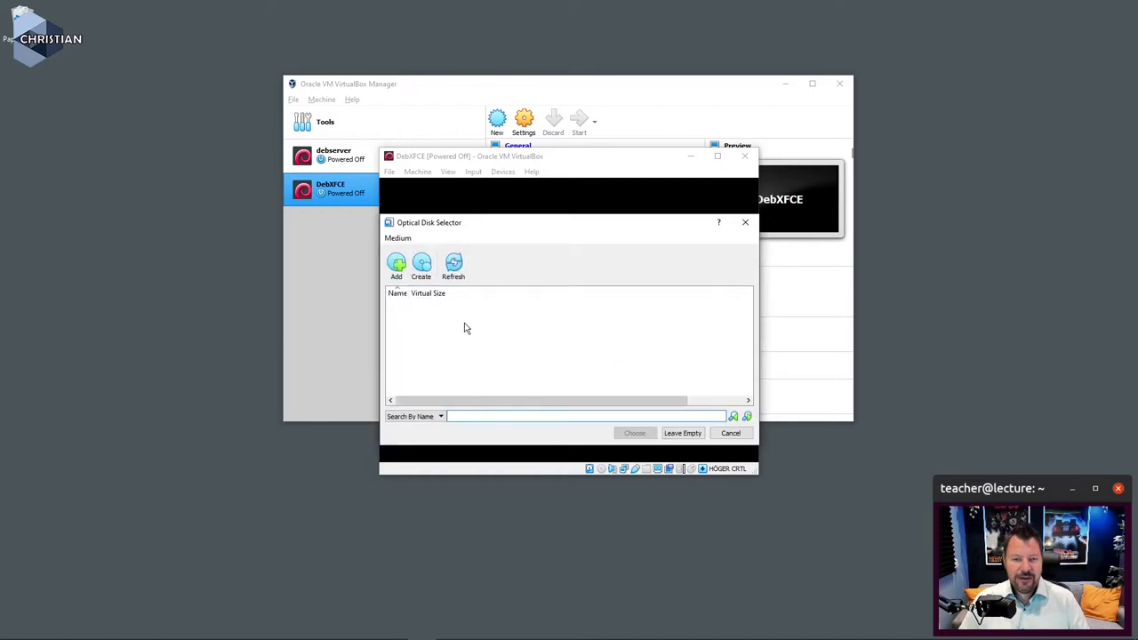
click(396, 265)
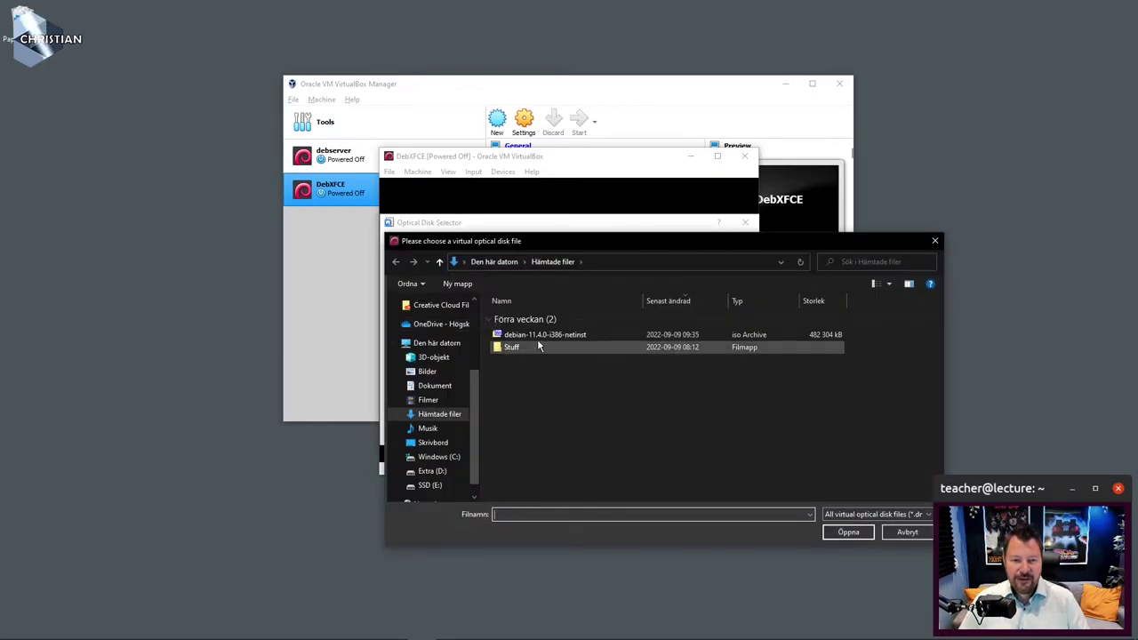
click(539, 336)
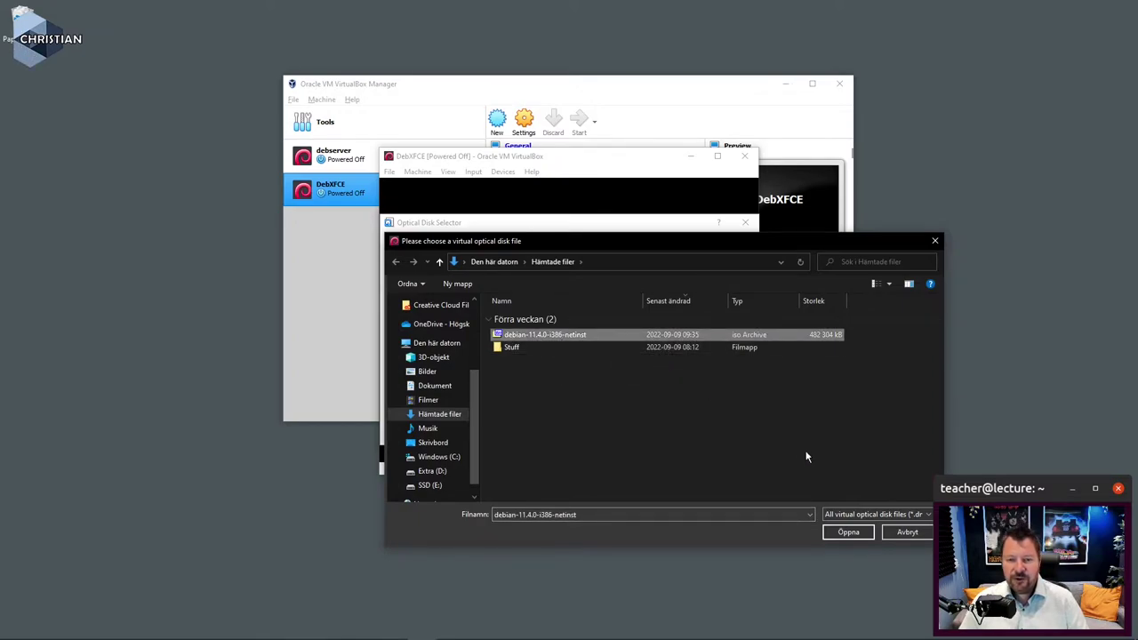
click(849, 533)
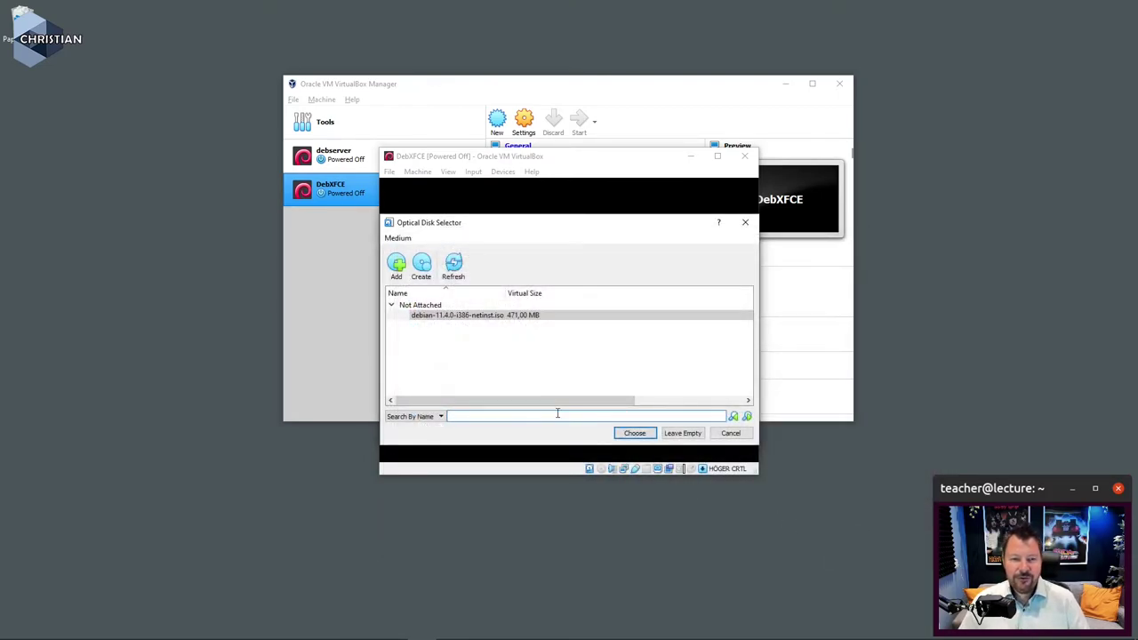
click(634, 433)
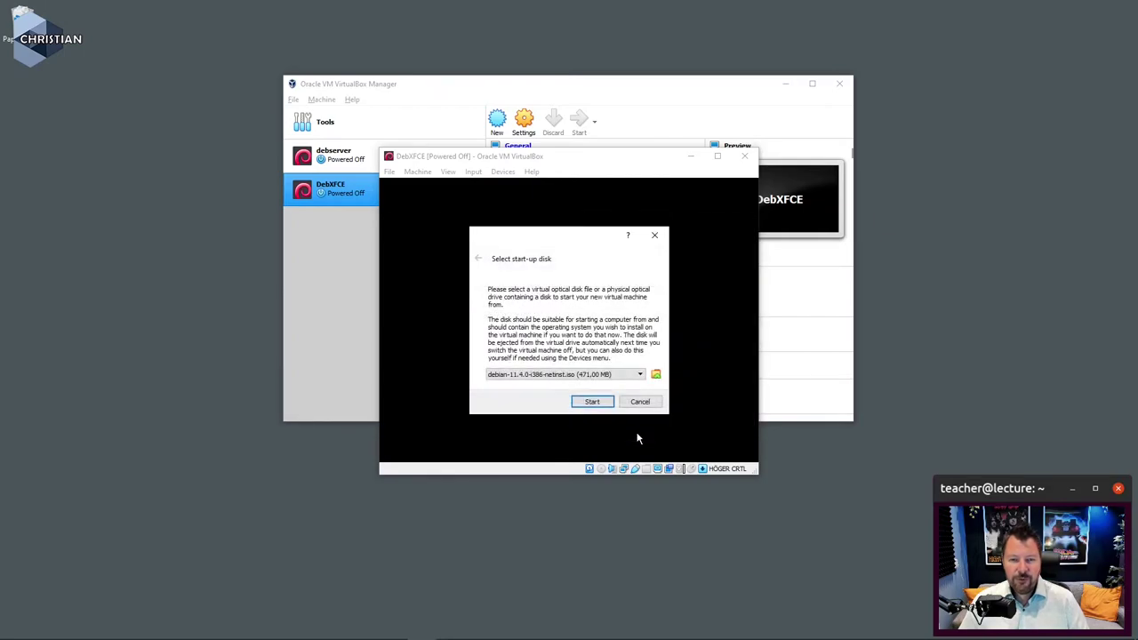
Step: Boot DebXFCE from the image and pick the text-mode Install entry in the Debian menu
click(591, 401)
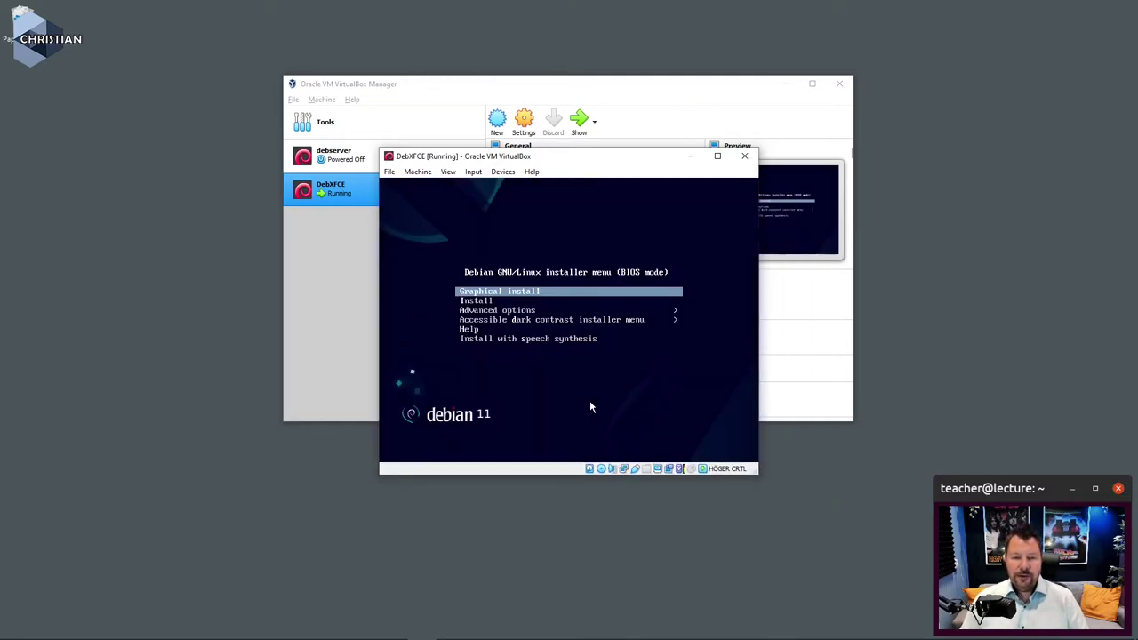
key(Down)
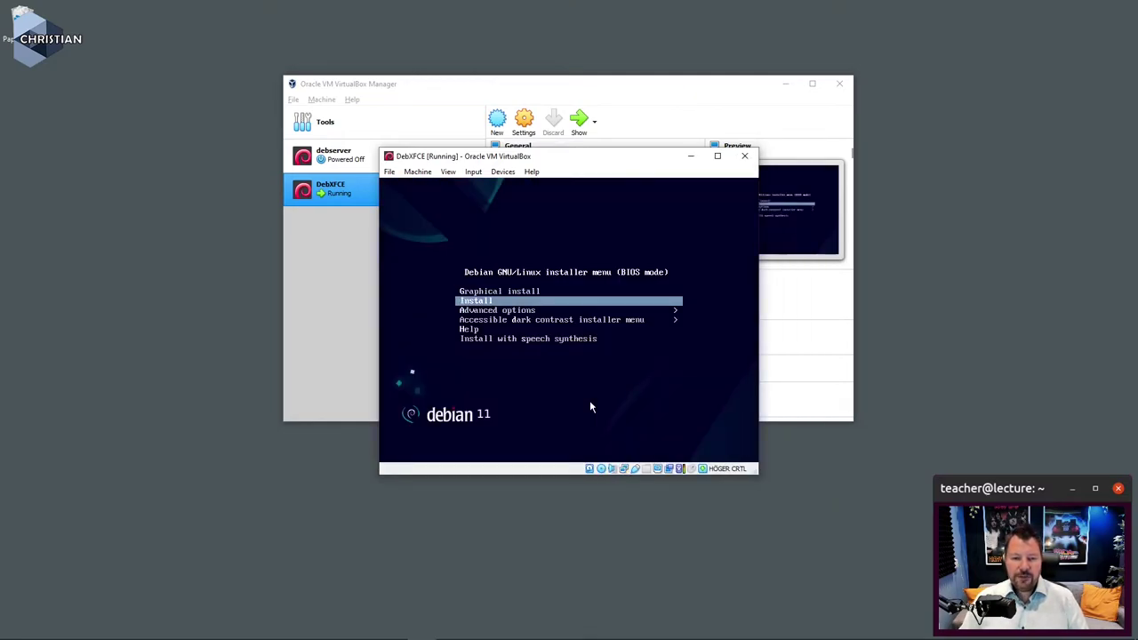
key(Return)
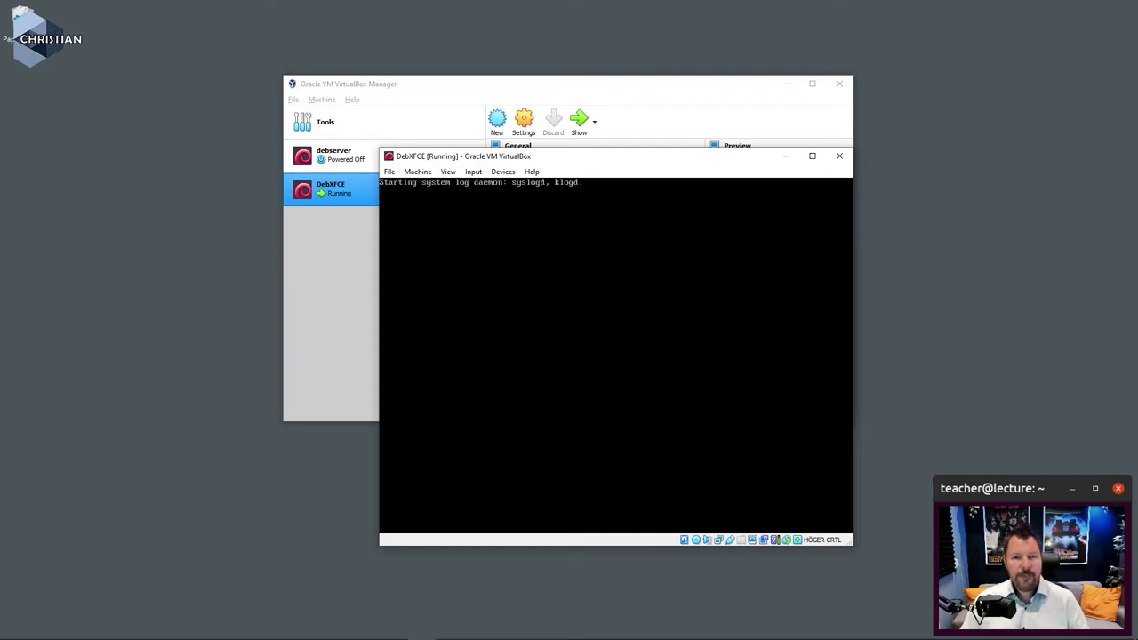
Step: Change the DebXFCE display Scale Factor to 160% in the machine settings
click(448, 171)
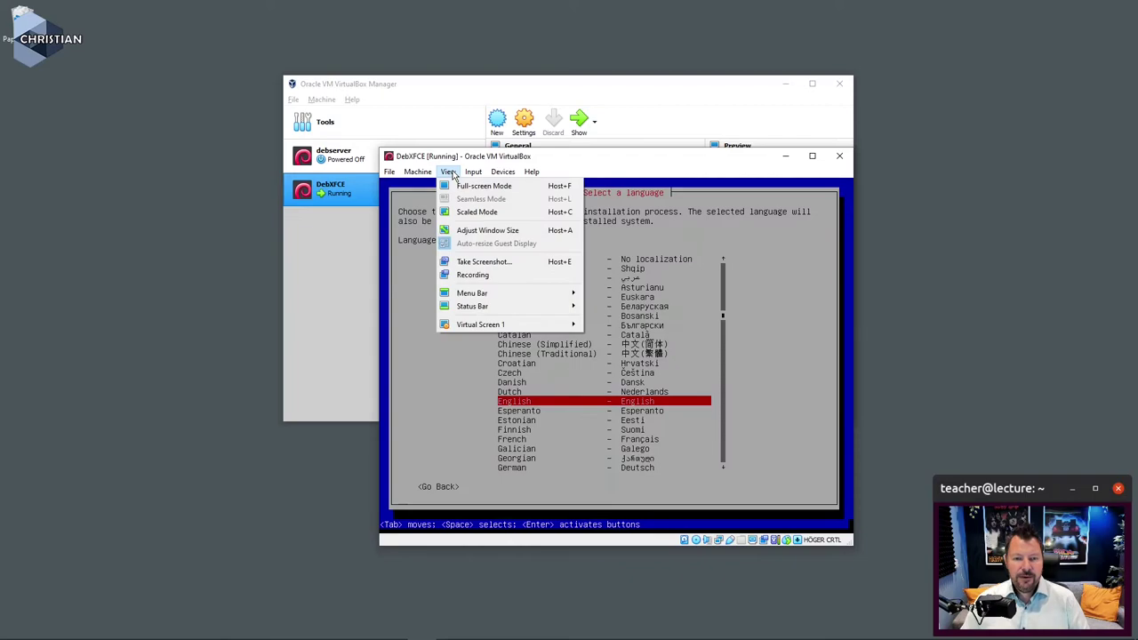
click(450, 173)
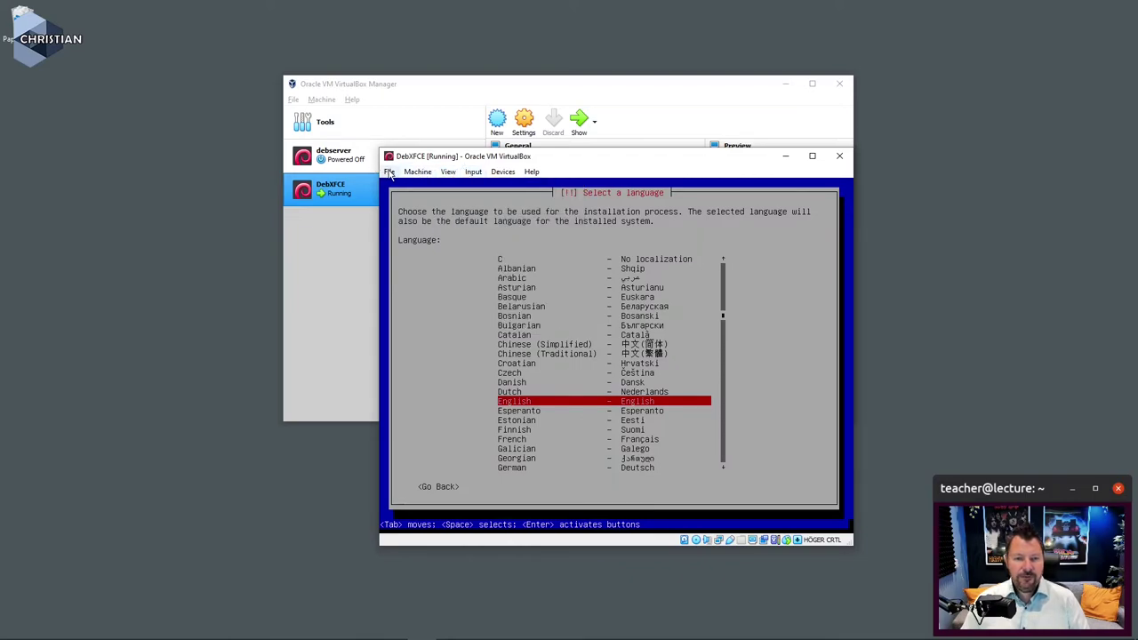
click(388, 172)
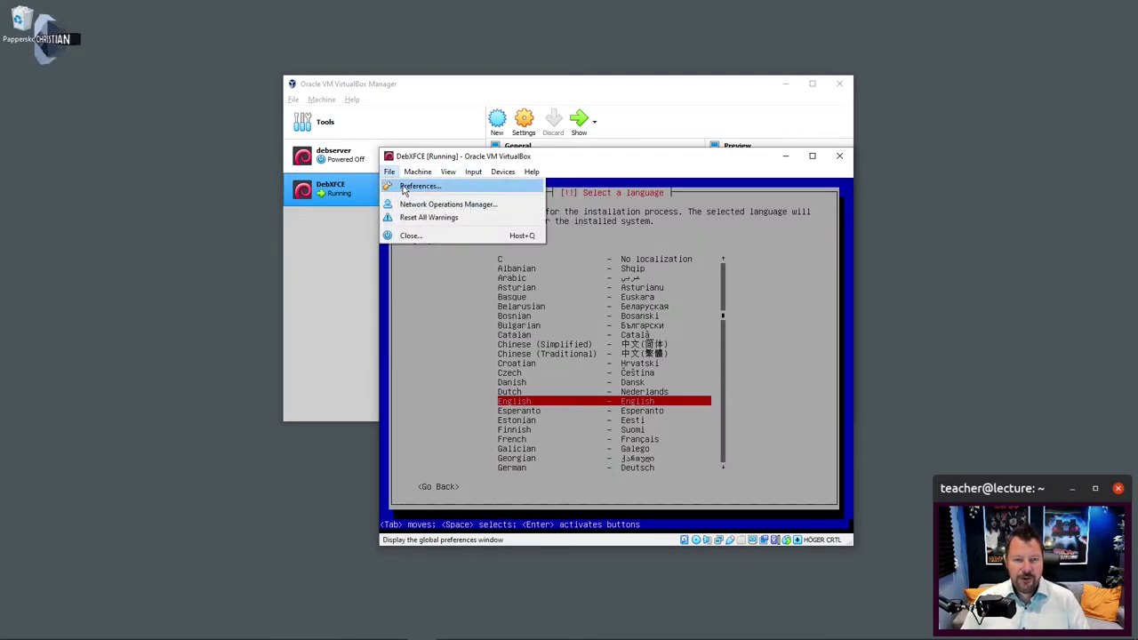
click(422, 172)
click(422, 172)
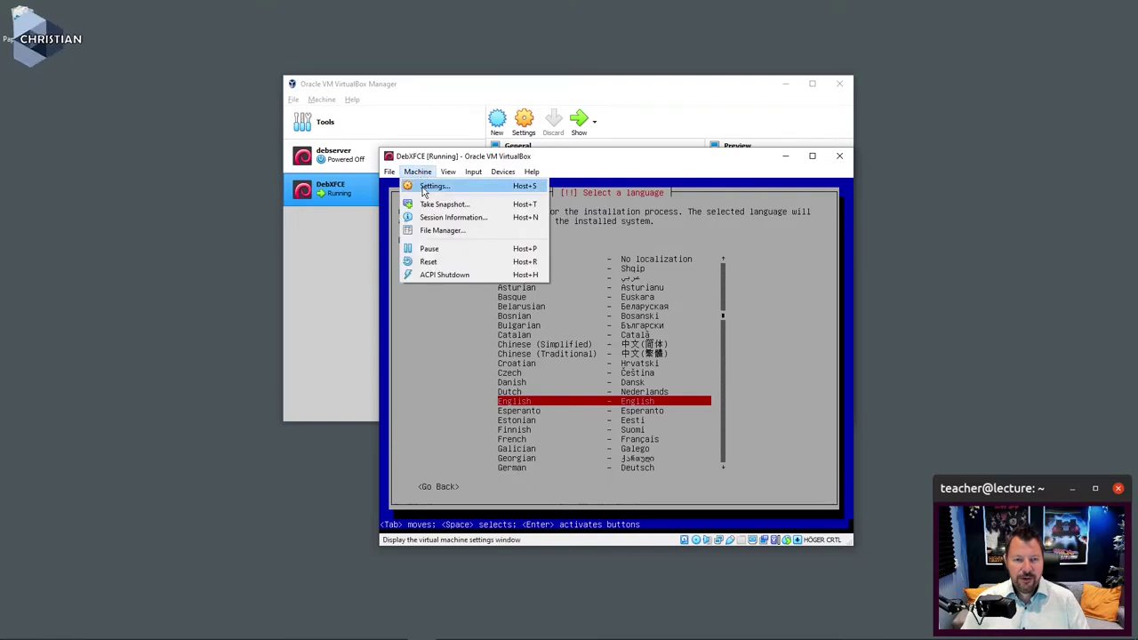
click(432, 185)
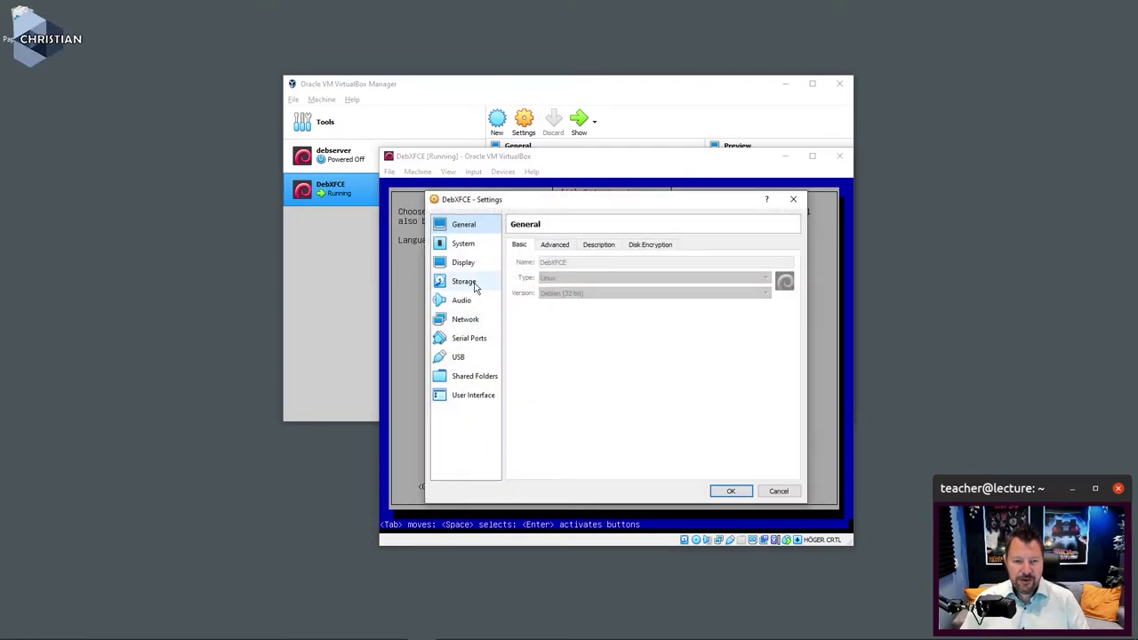
click(464, 263)
double_click(772, 320)
text(16)
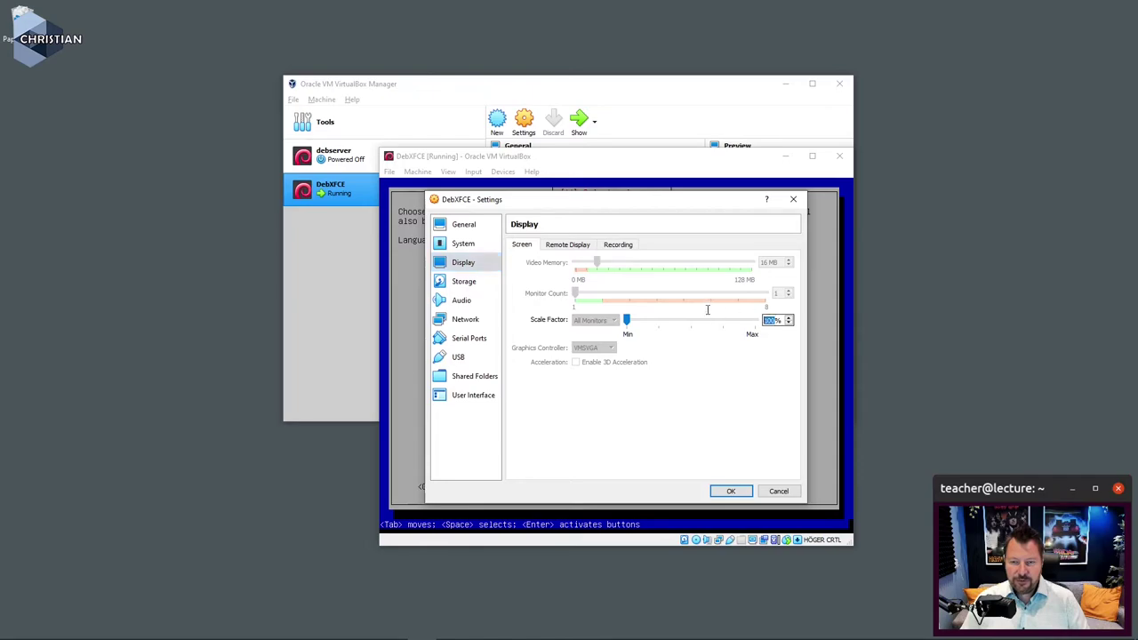
text(0)
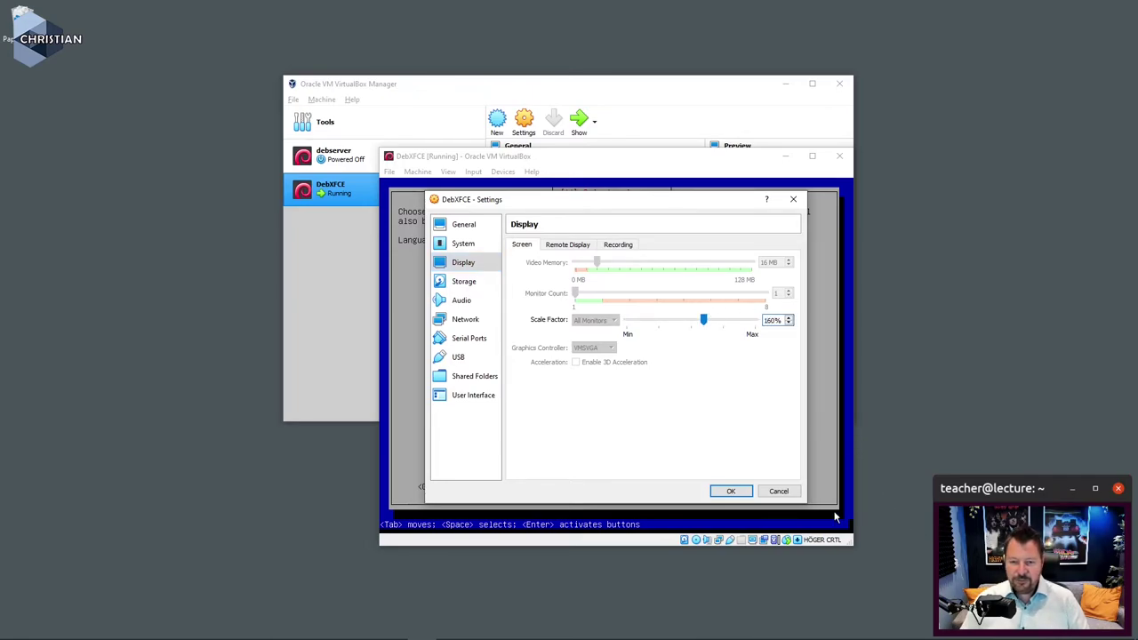
click(730, 494)
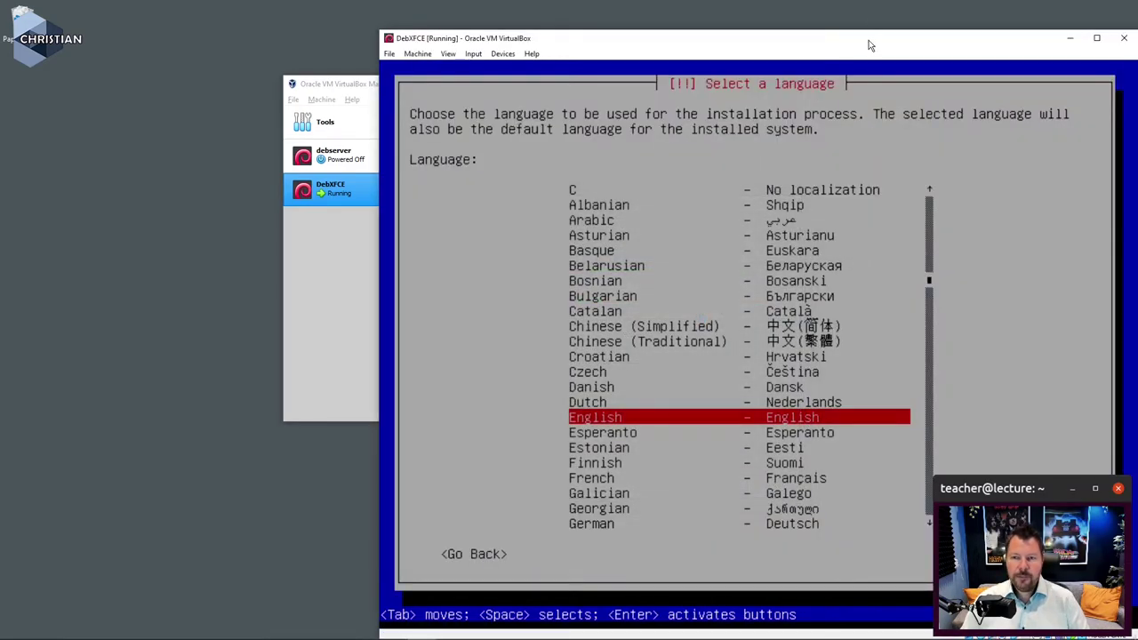
Step: Choose English as installer language and Sweden, under other > Europe, as location
drag(868, 40, 722, 16)
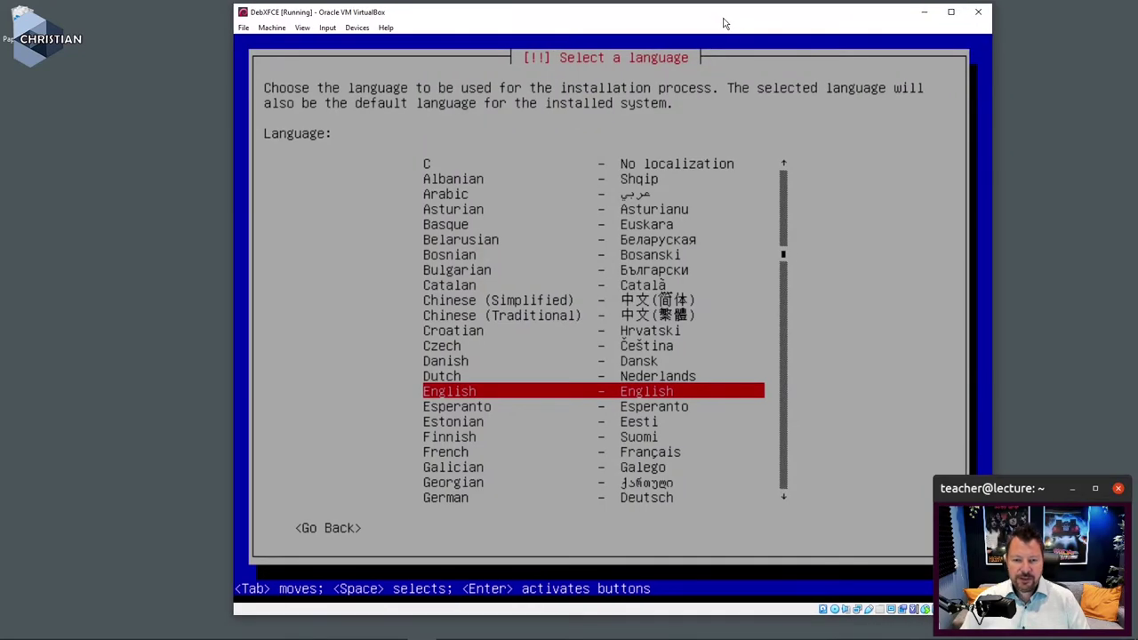
key(Return)
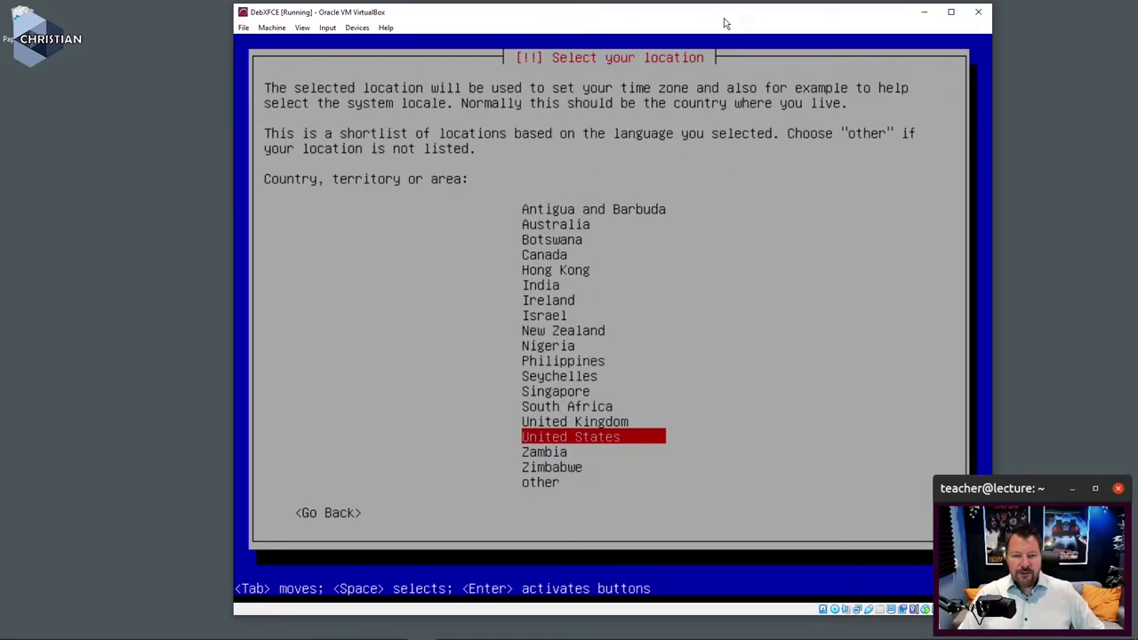
key(Down)
key(Down)
key(Down)
key(Return)
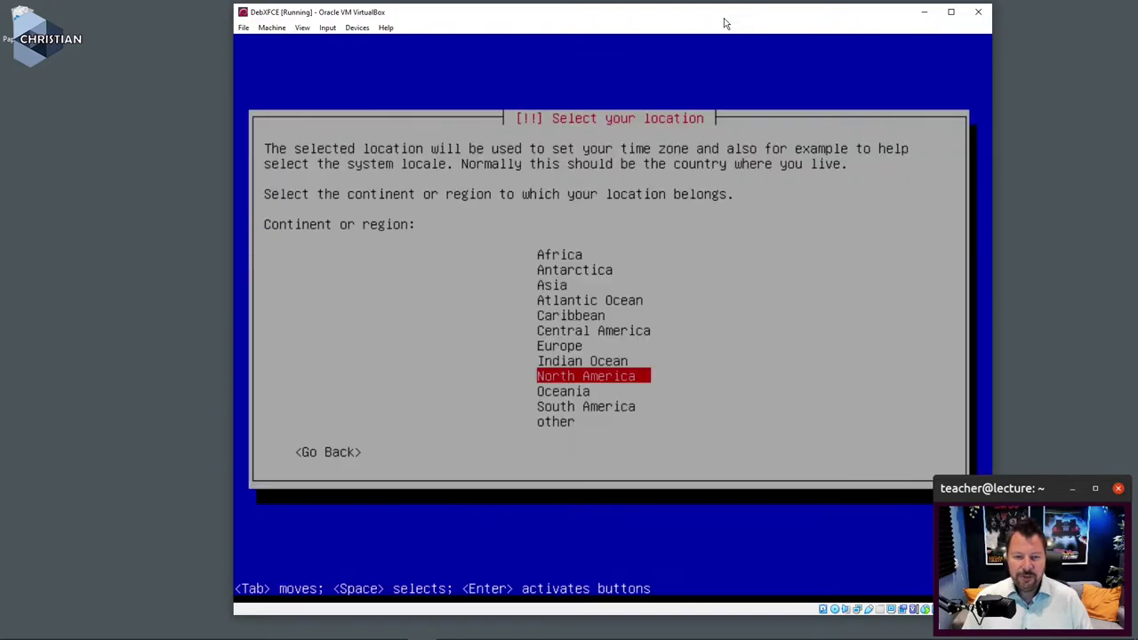
key(Up)
key(Up)
key(Return)
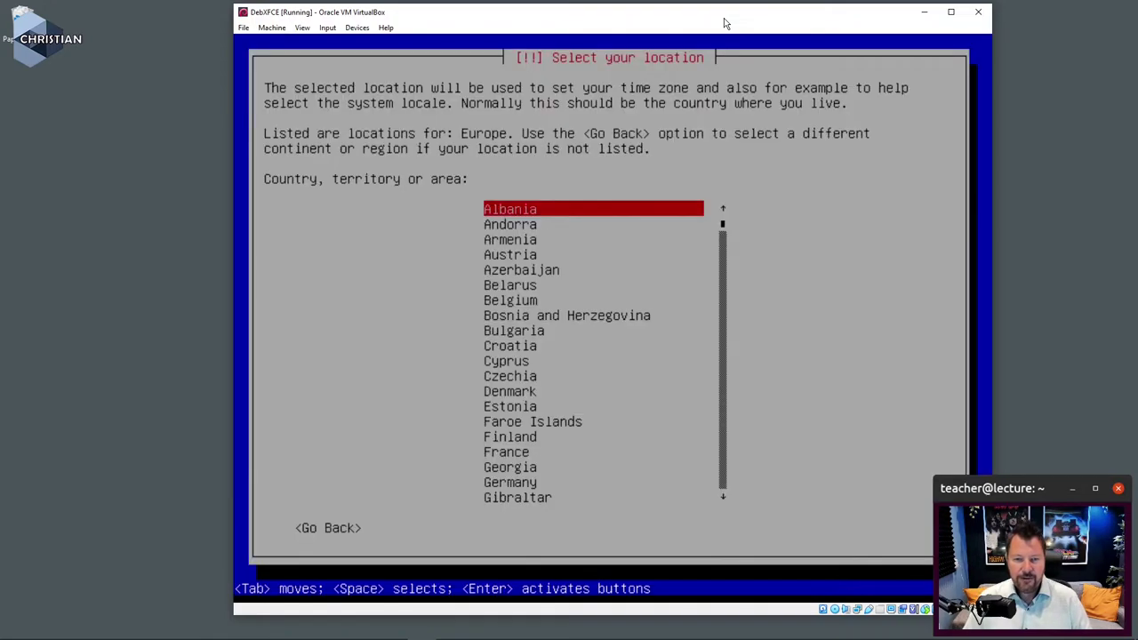
key(s)
key(Down)
key(Down)
key(Down)
key(Down)
key(Down)
key(Down)
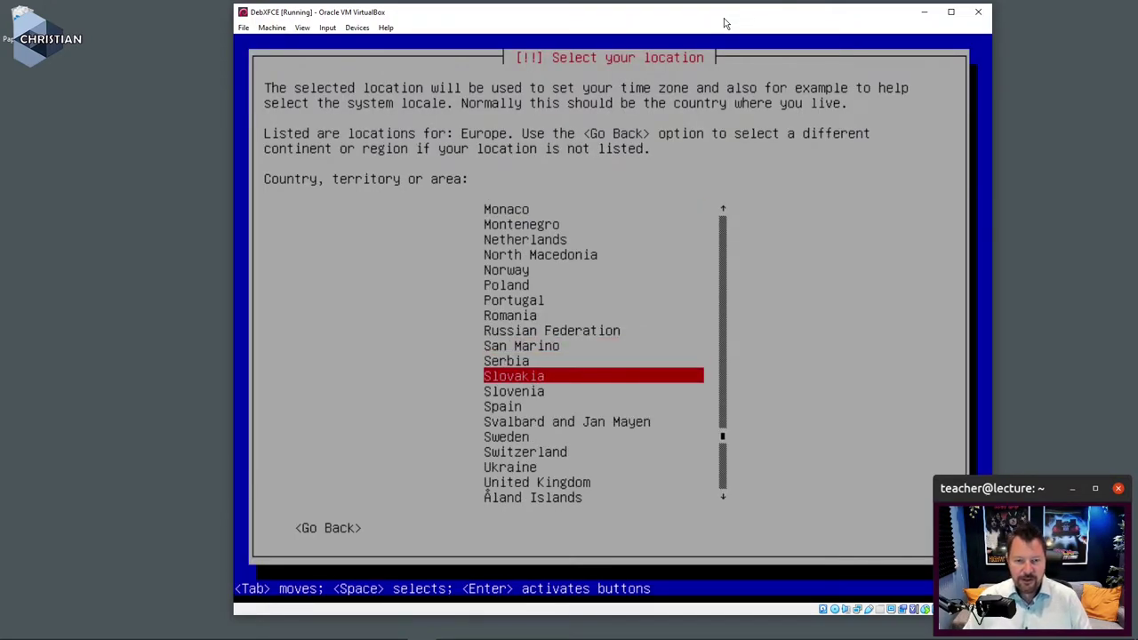
key(Return)
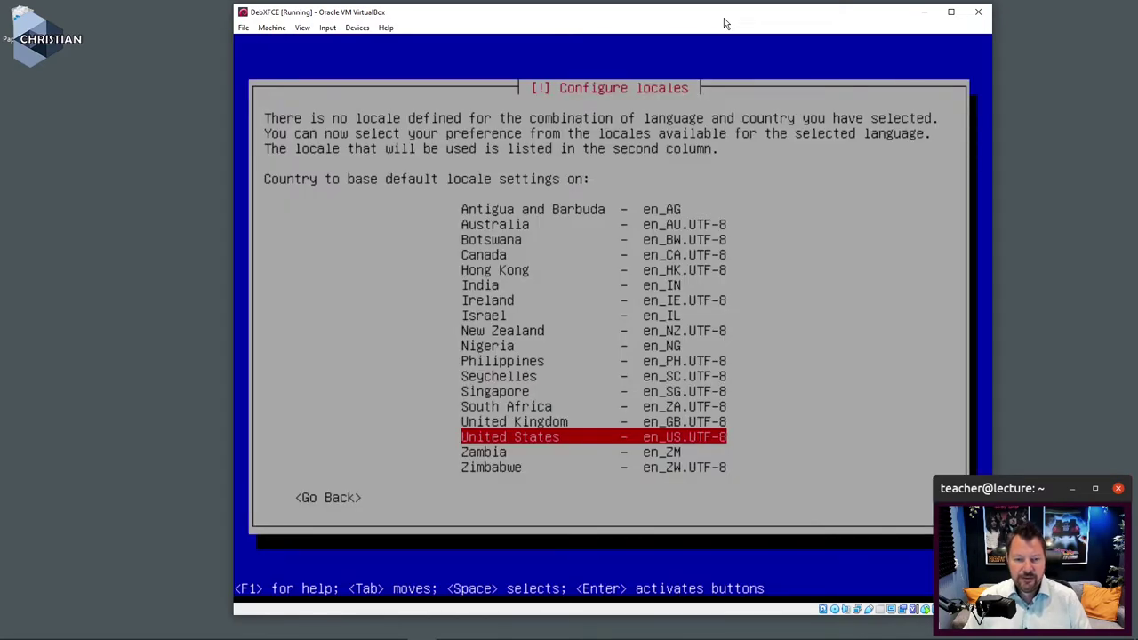
Step: Keep the en_US.UTF-8 locale and select the Swedish keymap
key(Return)
key(t)
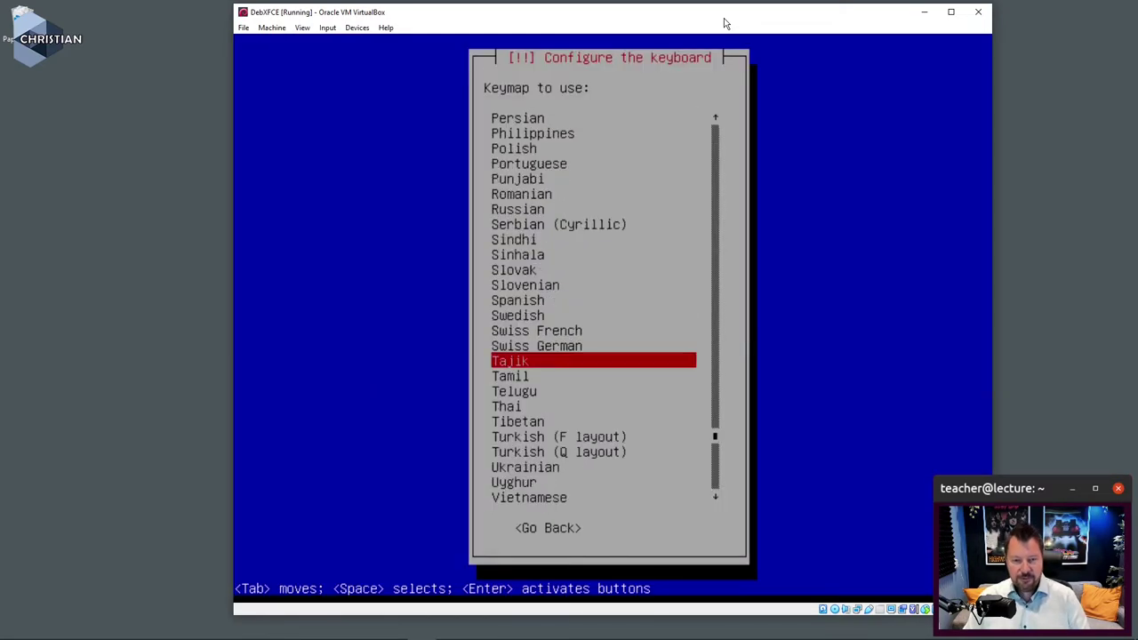
key(Up)
key(Up)
key(Up)
key(Return)
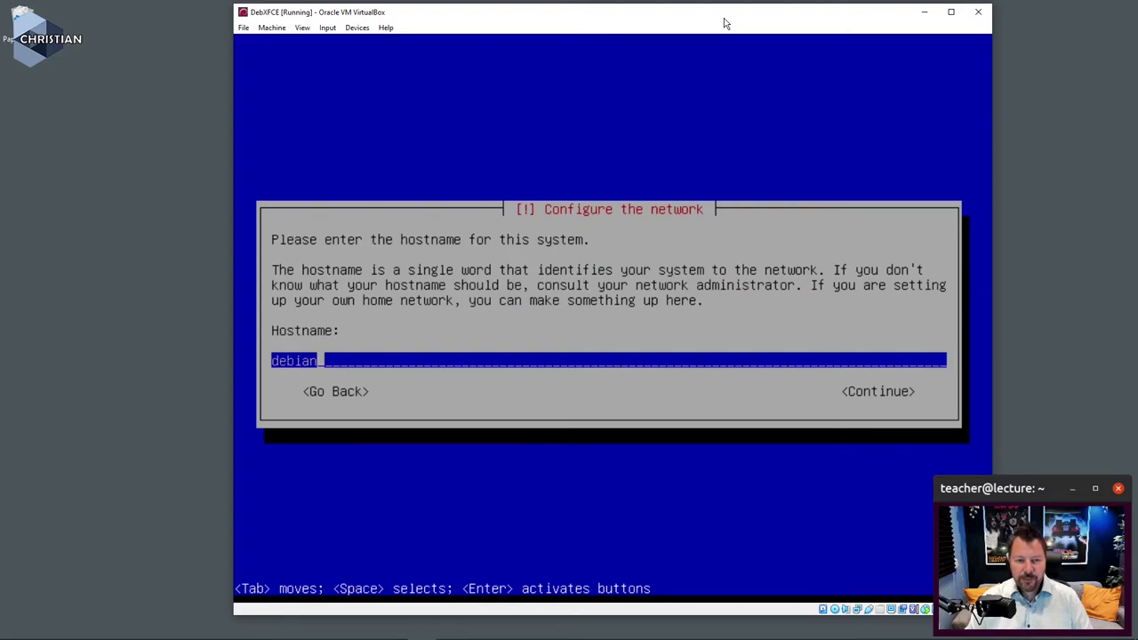
Step: Replace the default hostname debian with debgui and submit it
key(BackSpace)
key(BackSpace)
key(BackSpace)
key(BackSpace)
key(BackSpace)
key(BackSpace)
text(d)
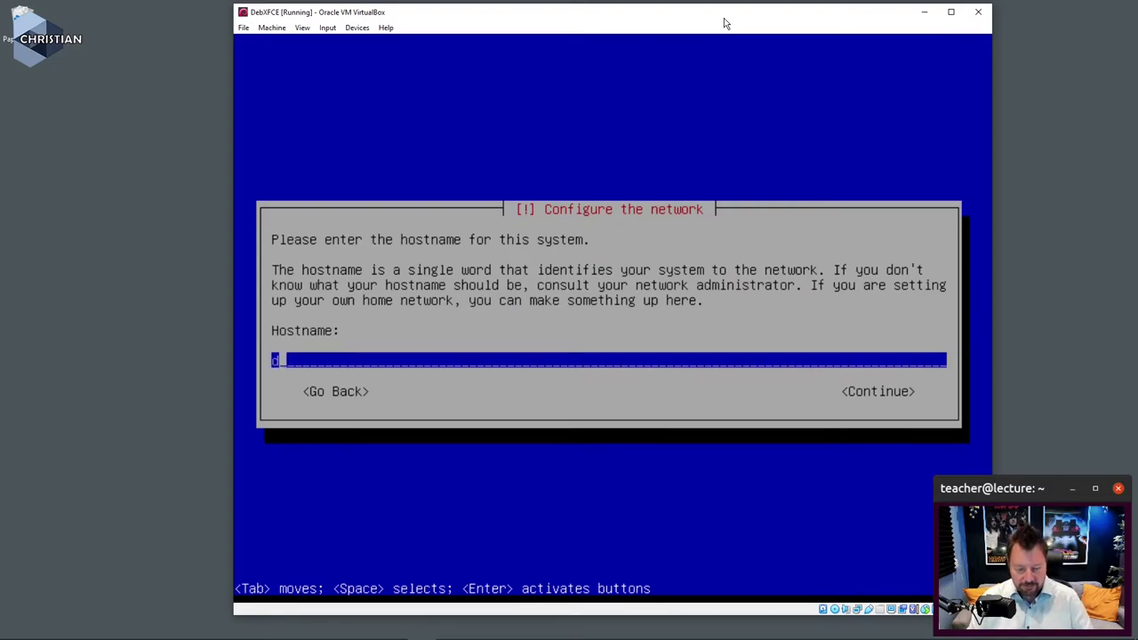
text(ebgui)
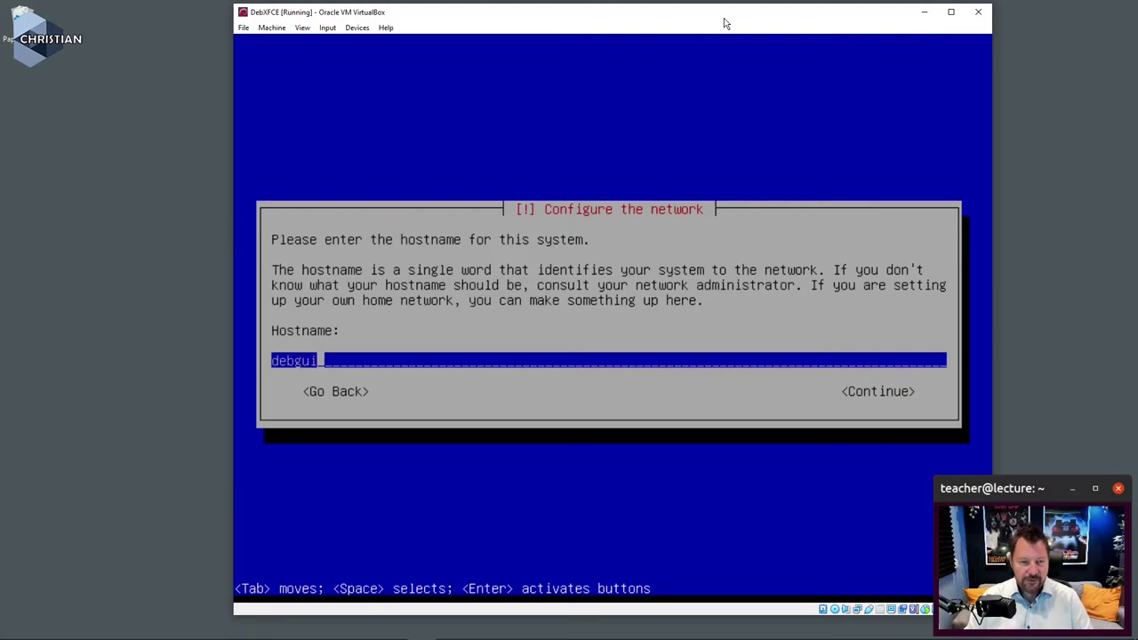
key(Return)
key(Return)
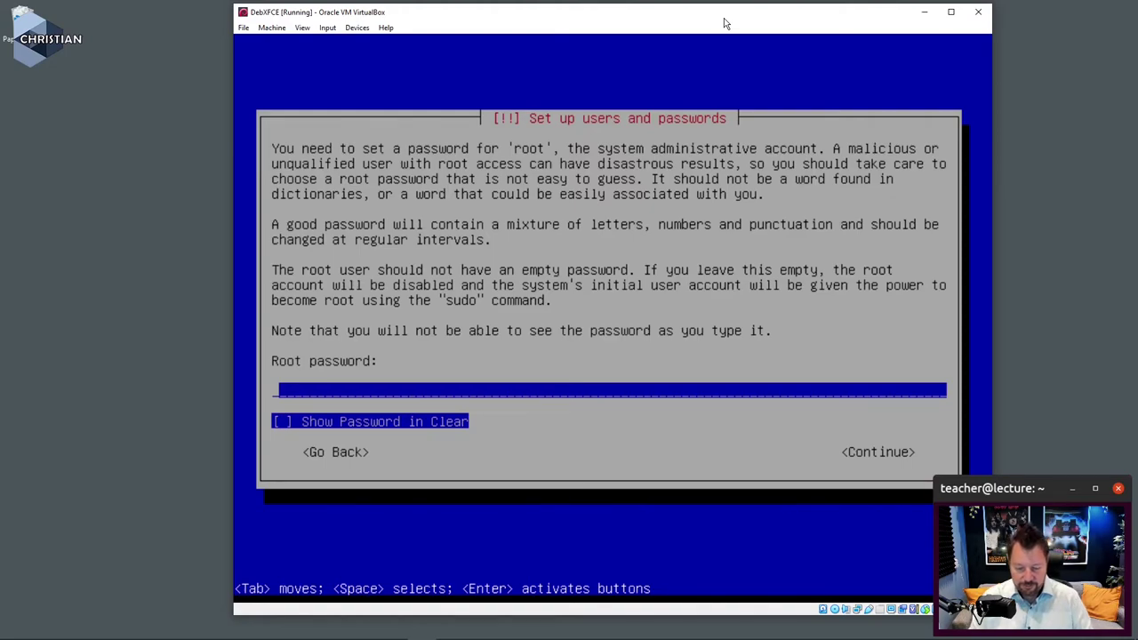
Step: Enter the root password and its confirmation, showing it in clear text to verify
text(********)
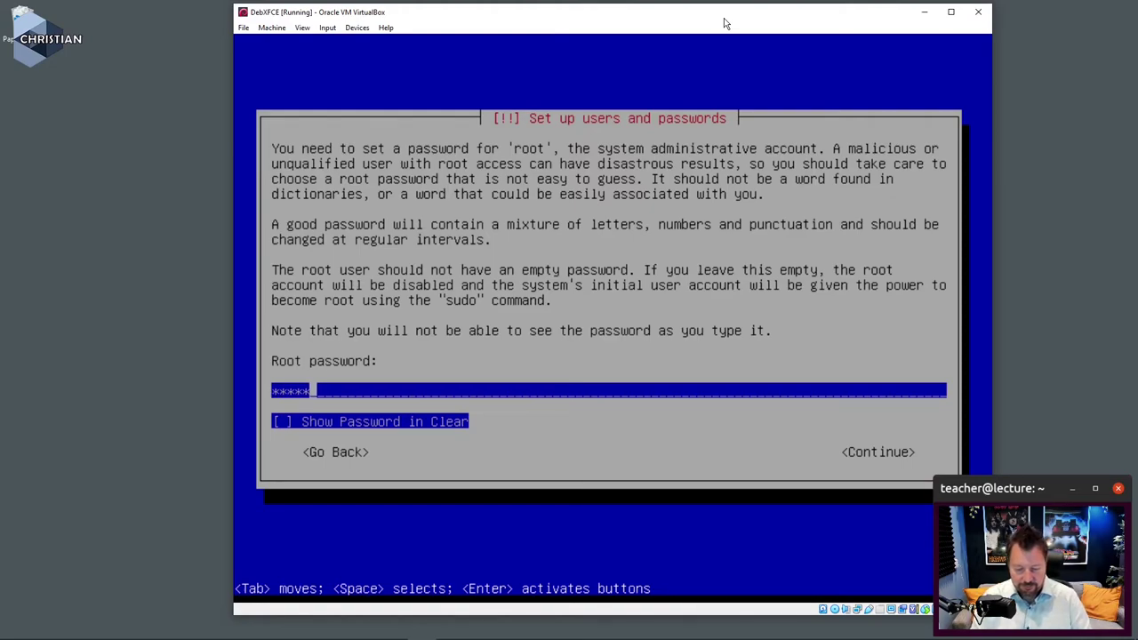
text(****)
key(Return)
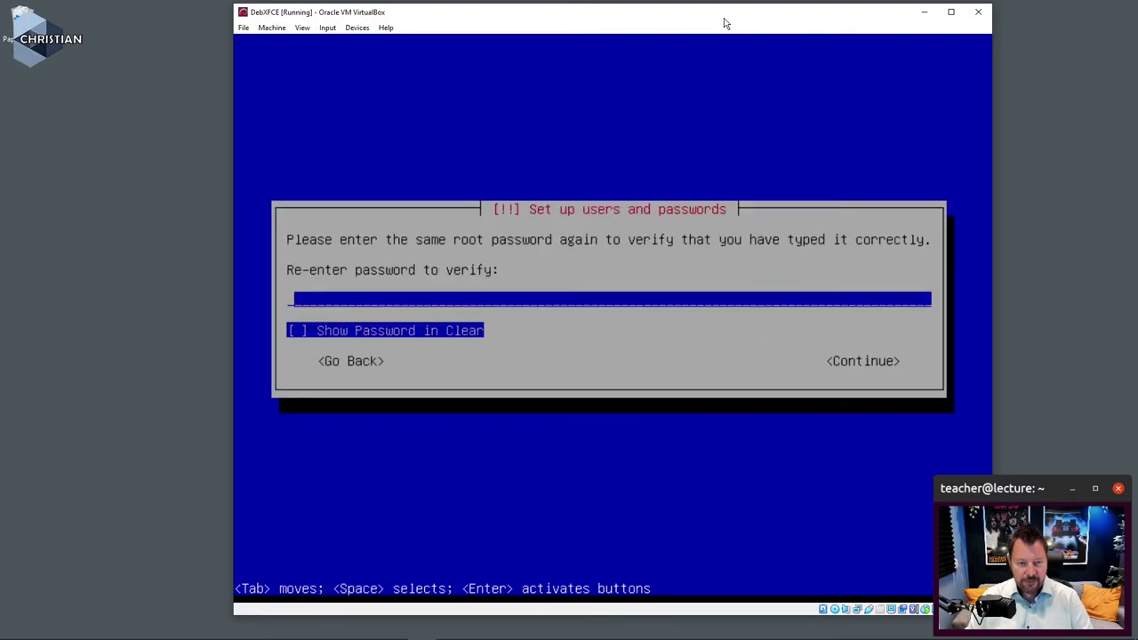
text(******)
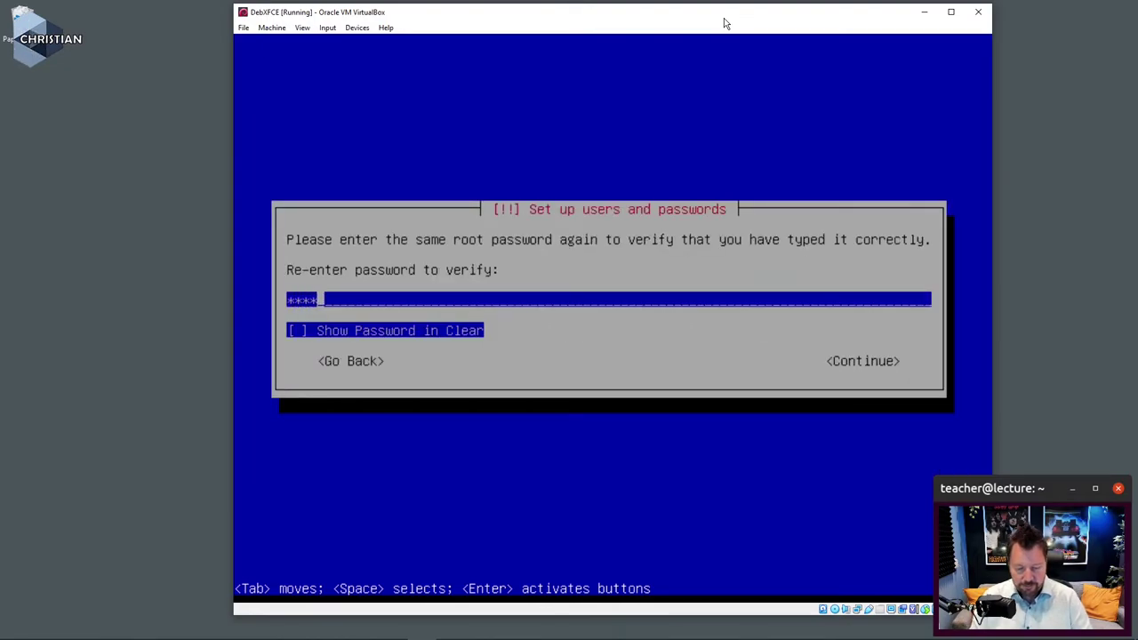
text(******)
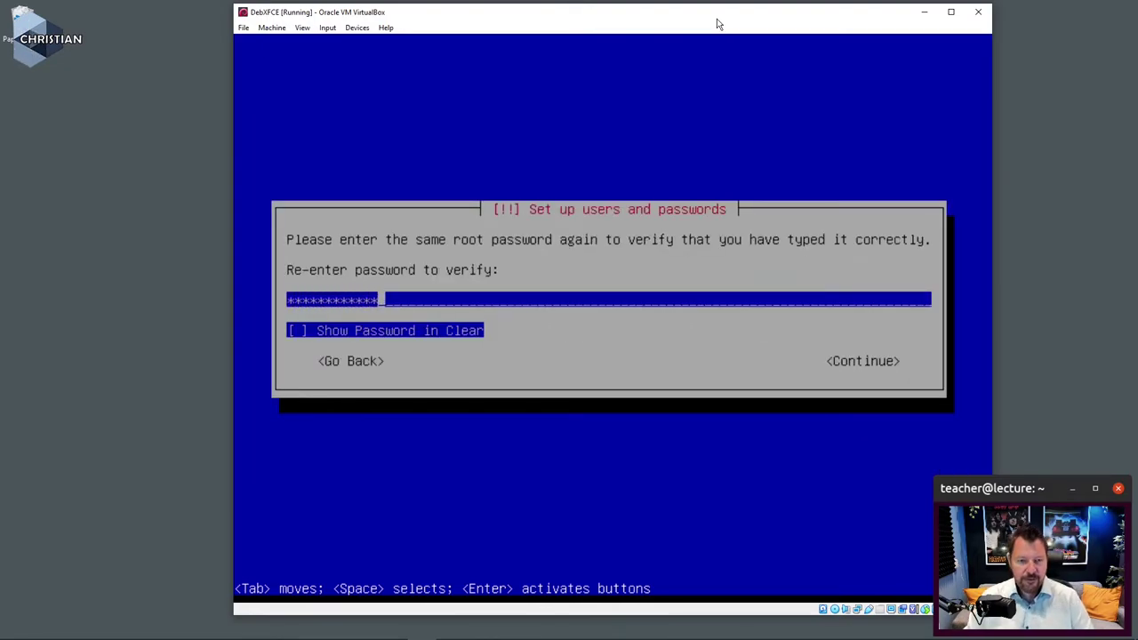
key(Tab)
key(space)
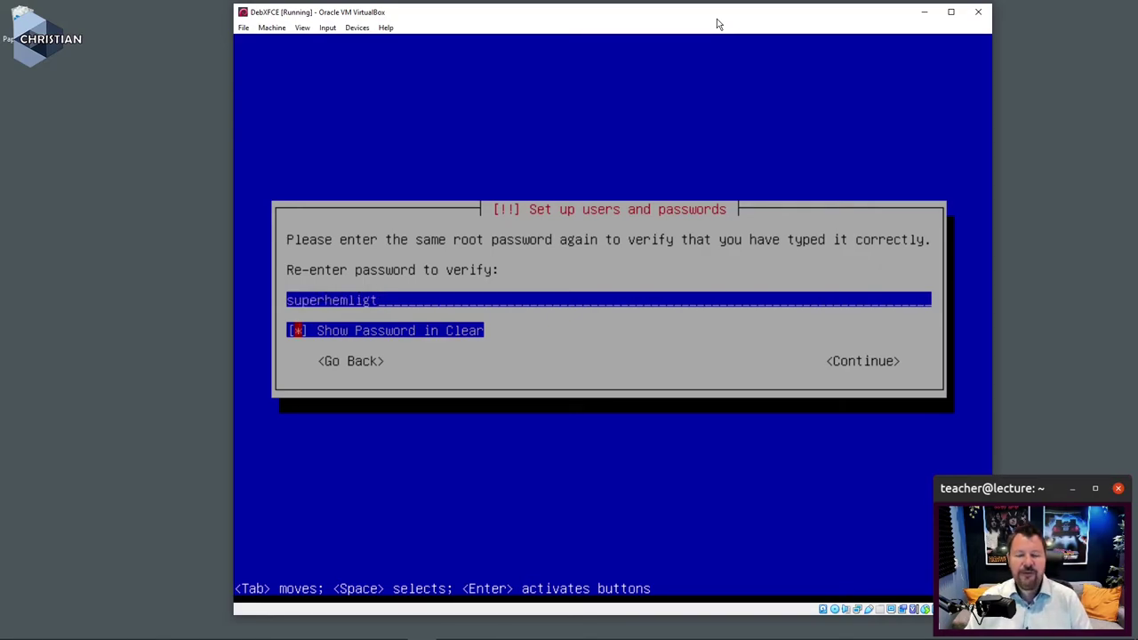
key(Tab)
key(Return)
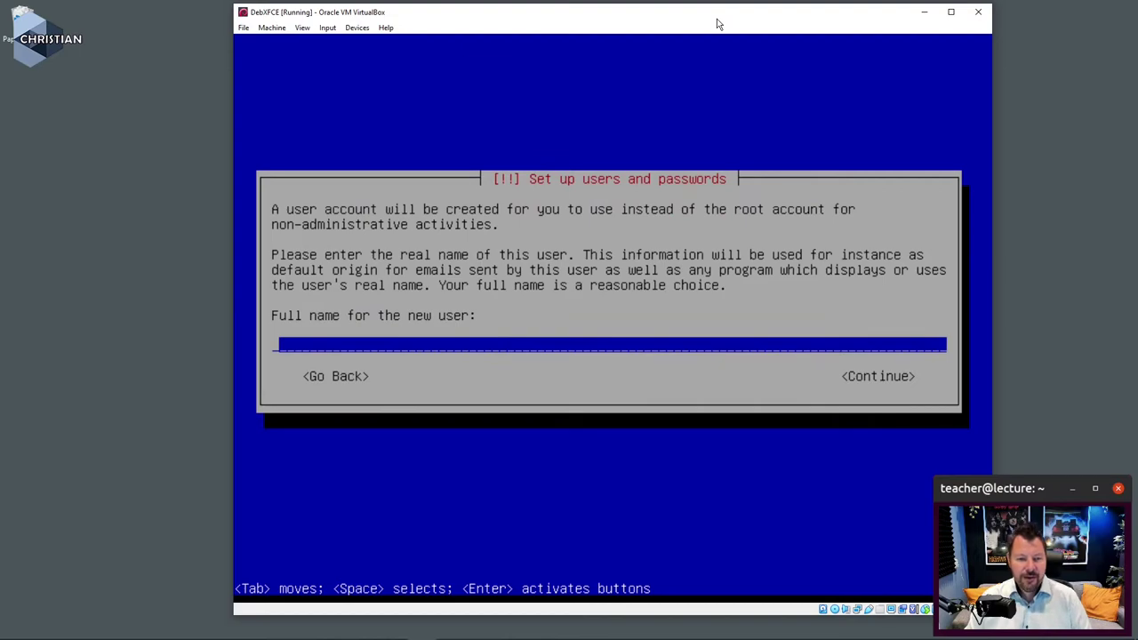
Step: Enter the new user's full name and replace the suggested default with the chosen username
text(Chri)
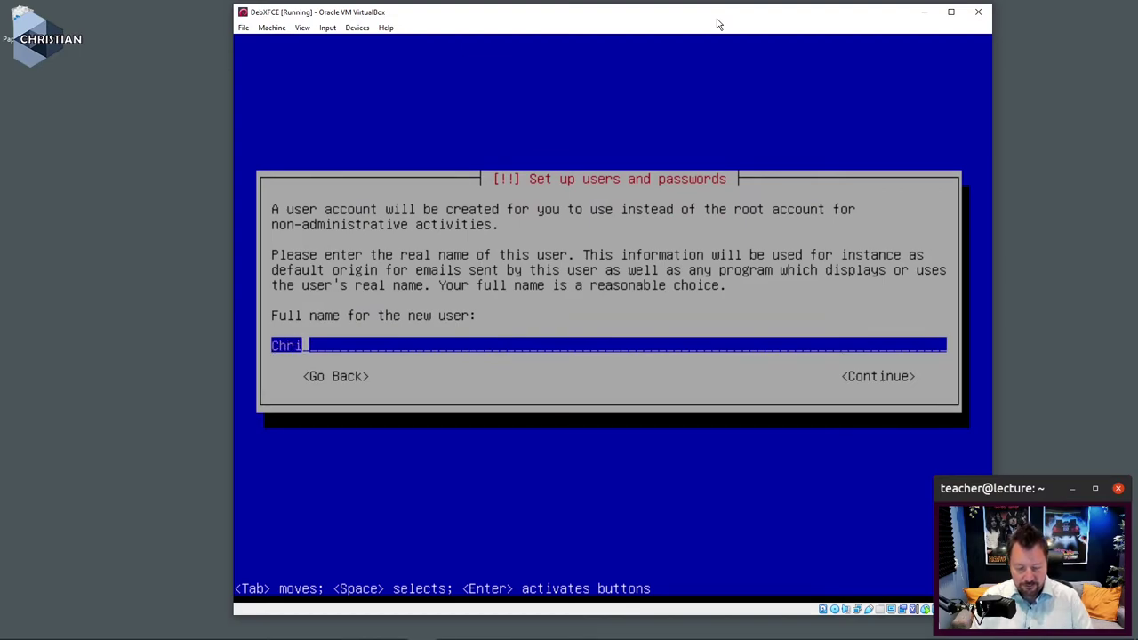
text(stian Ohlsson)
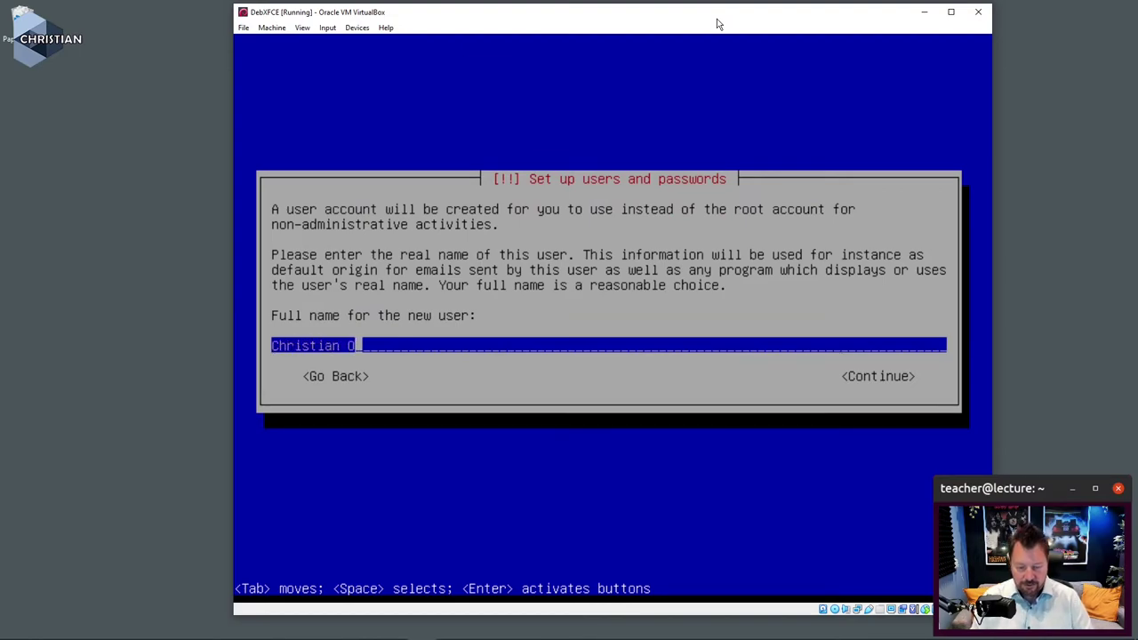
key(Return)
key(BackSpace)
key(BackSpace)
key(BackSpace)
key(BackSpace)
key(BackSpace)
key(BackSpace)
key(BackSpace)
key(BackSpace)
key(BackSpace)
text(chriso)
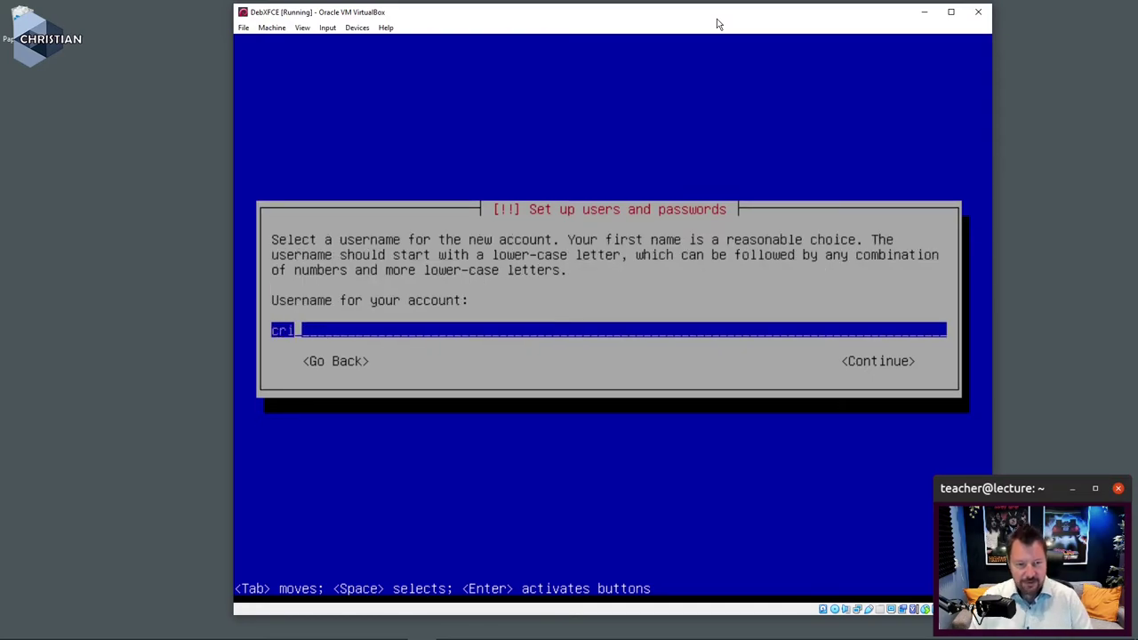
key(Return)
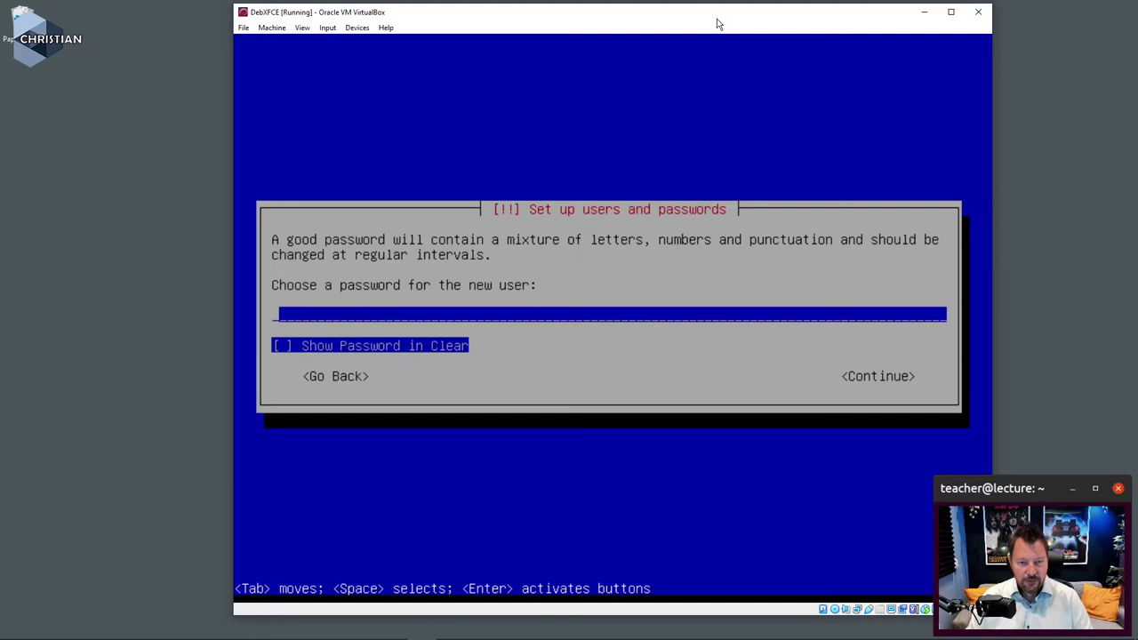
Step: Set the new user's password and confirm it by entering it again
text(*******)
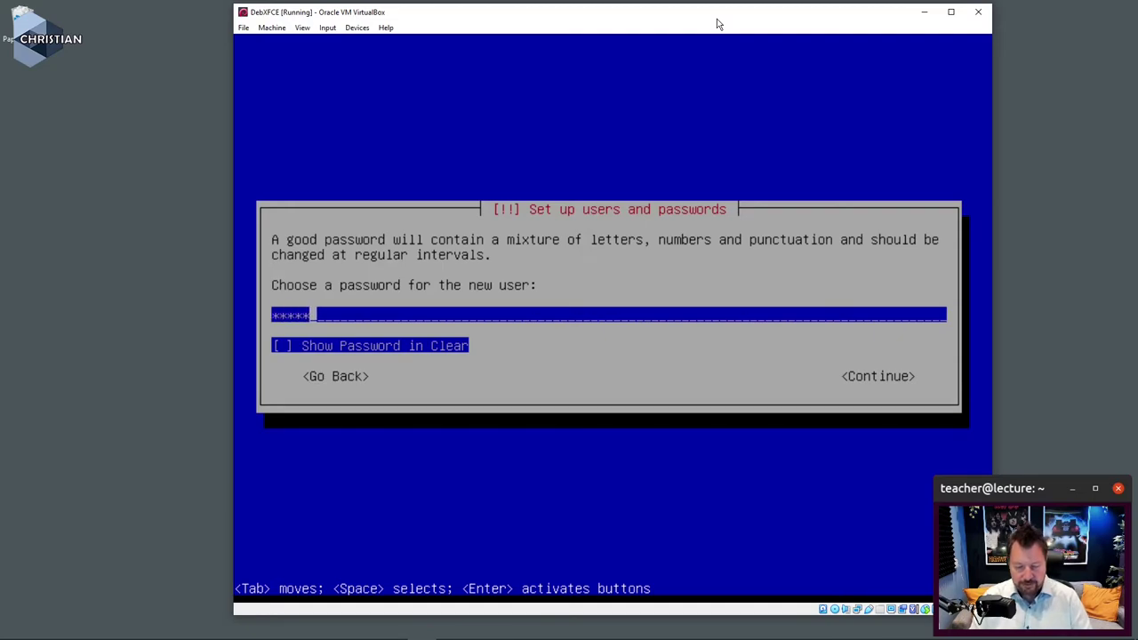
key(Return)
text(*******)
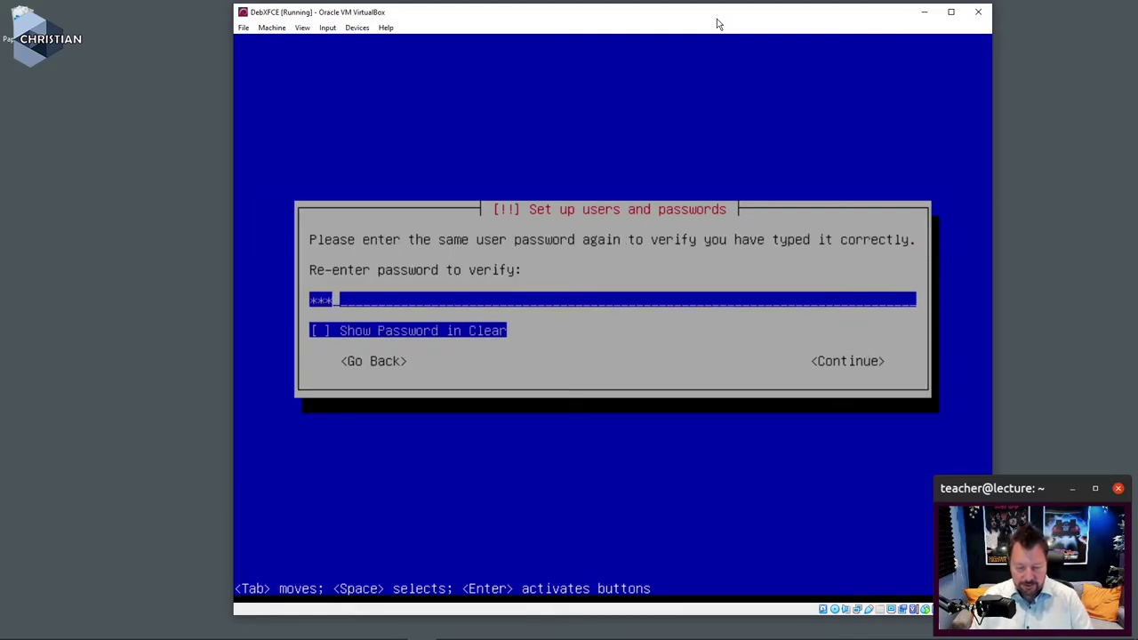
key(Return)
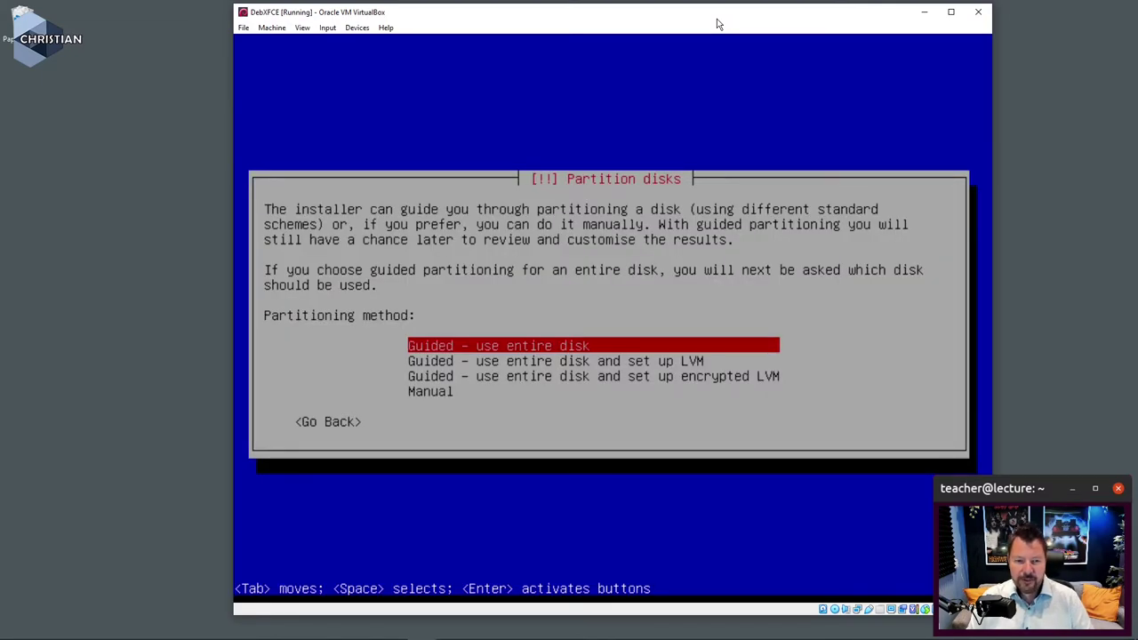
Step: Use guided partitioning of the entire 17.2 GB sda disk with all files in one partition
key(Return)
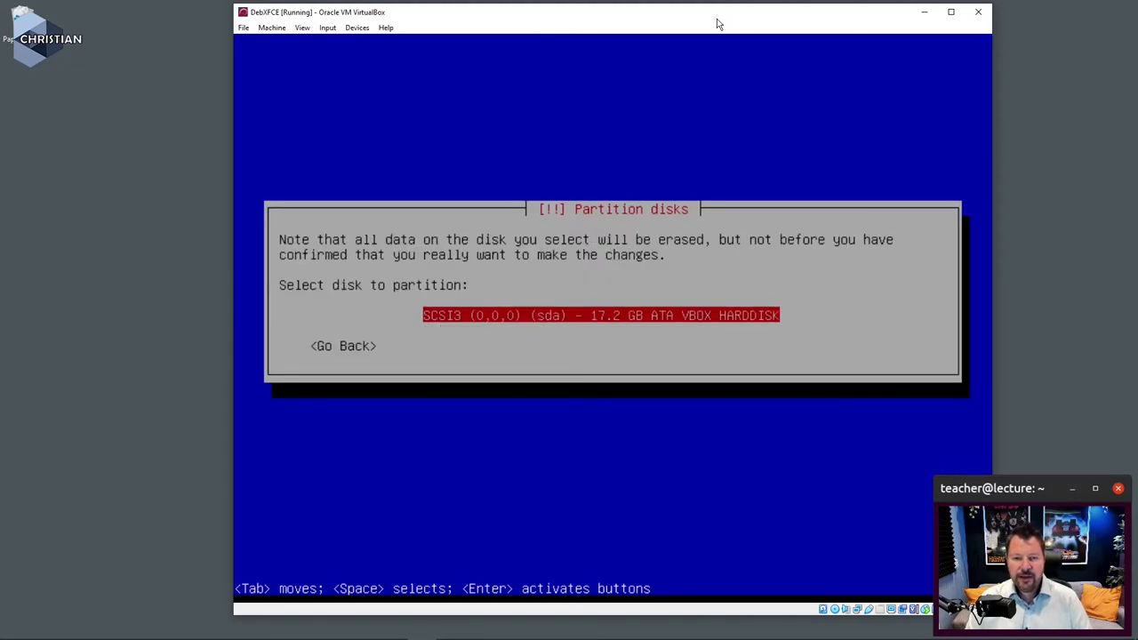
key(Return)
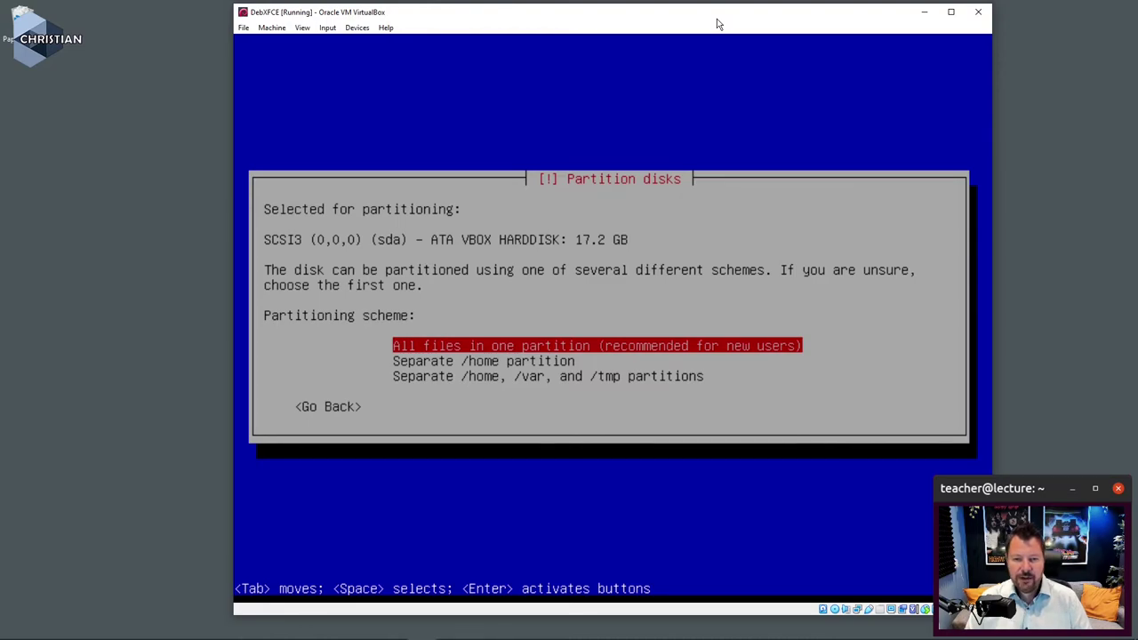
key(Return)
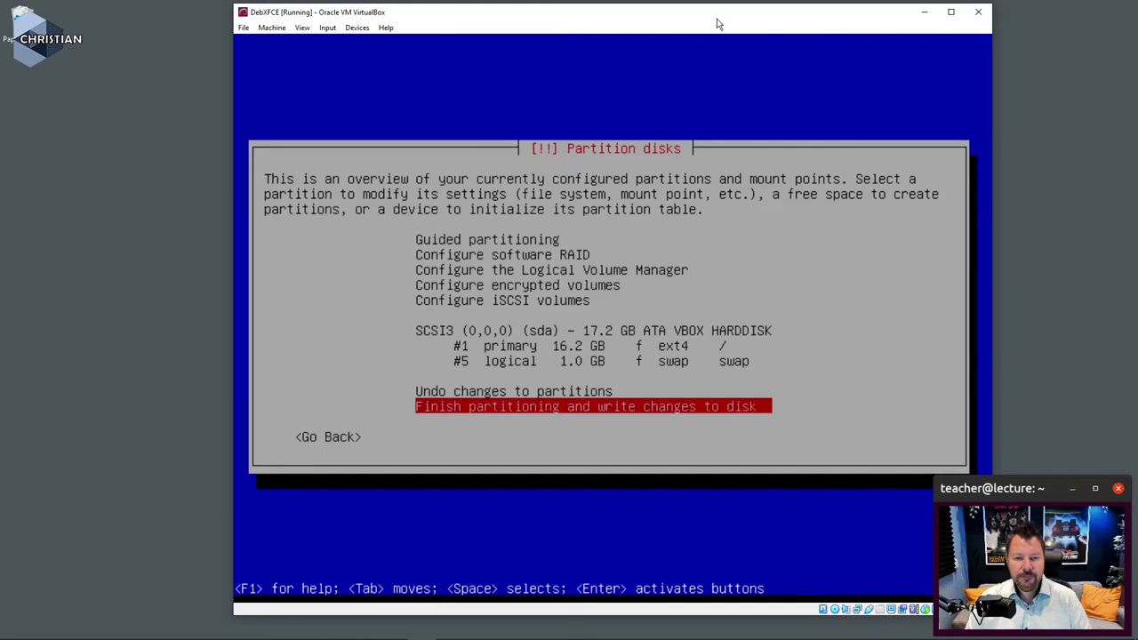
Step: Review the 16.2 GB ext4 root and 1.0 GB swap partitions, then write the changes to disk
key(Up)
key(Up)
key(Up)
key(Up)
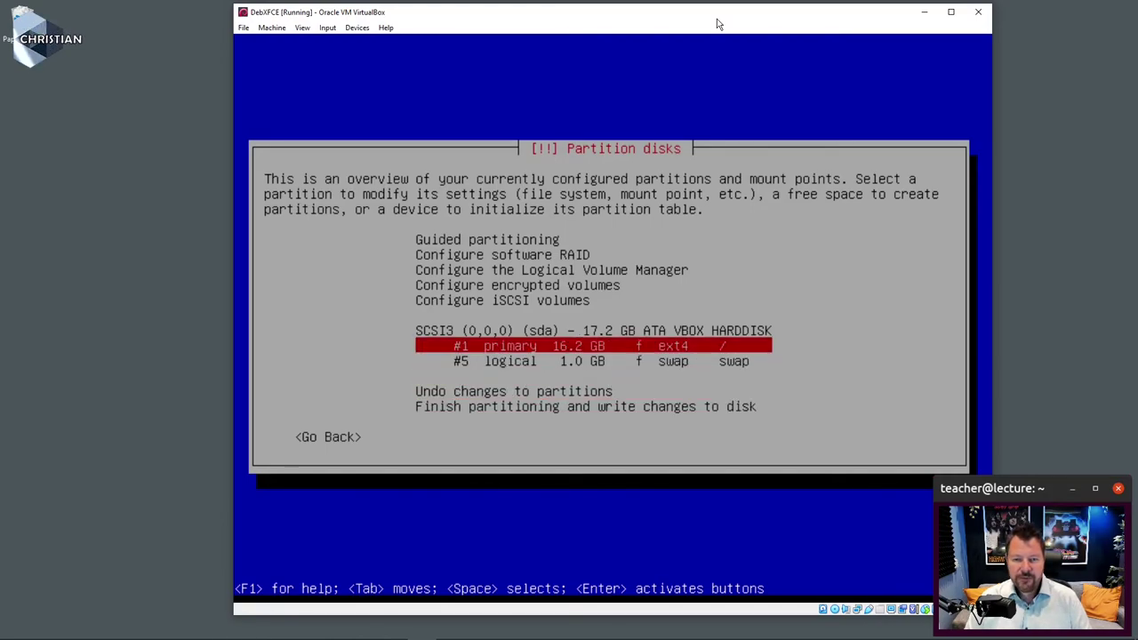
key(Down)
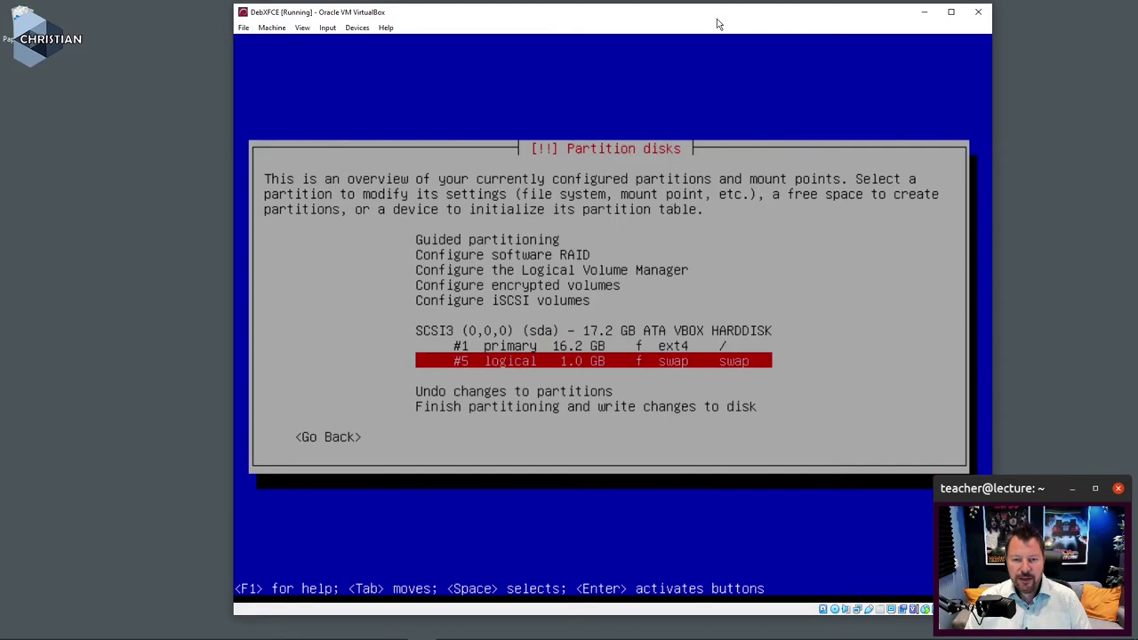
key(Down)
key(Down)
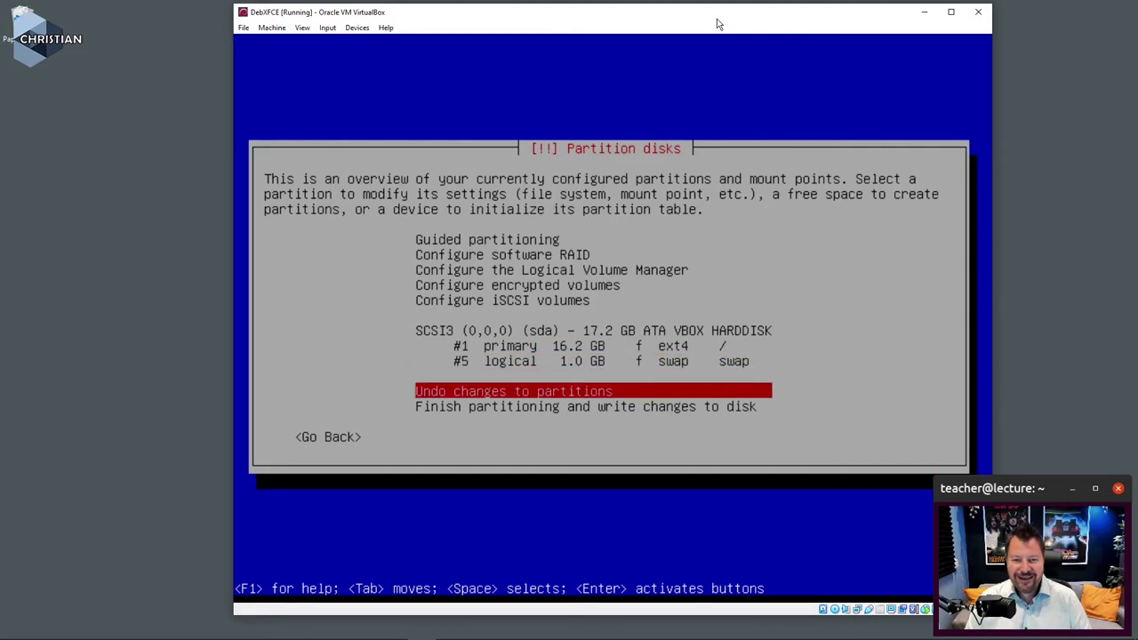
key(Down)
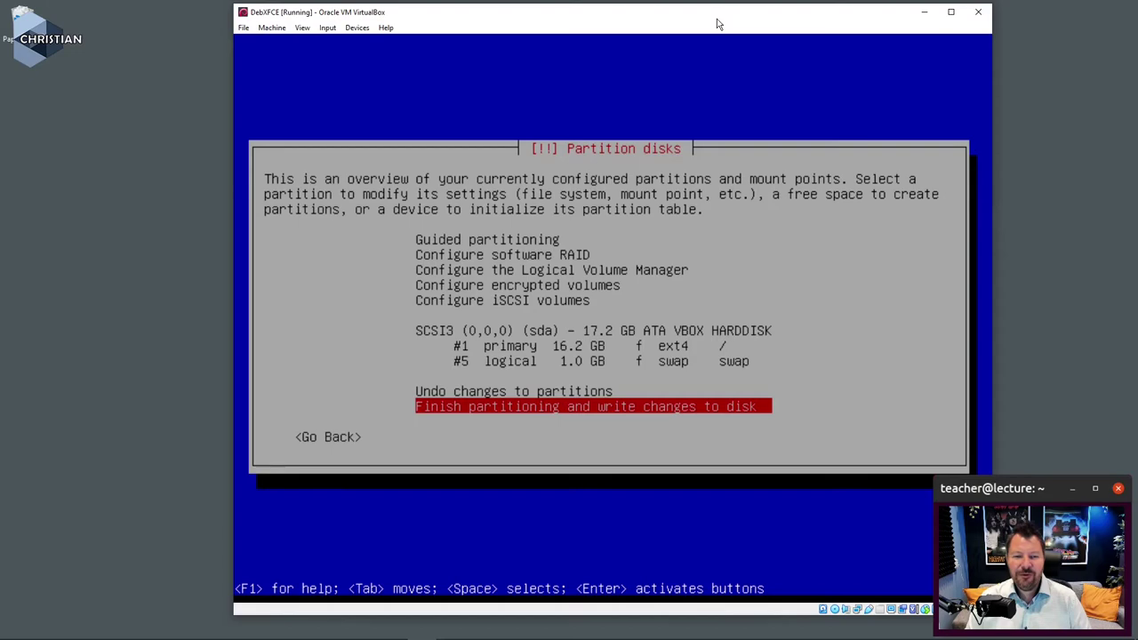
key(Return)
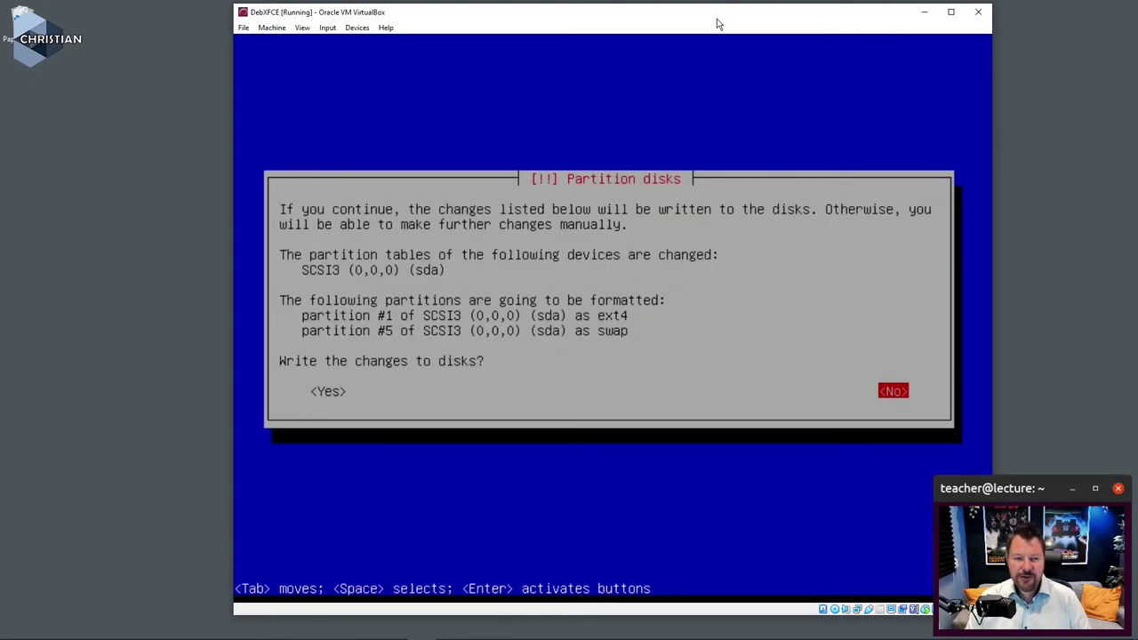
key(Left)
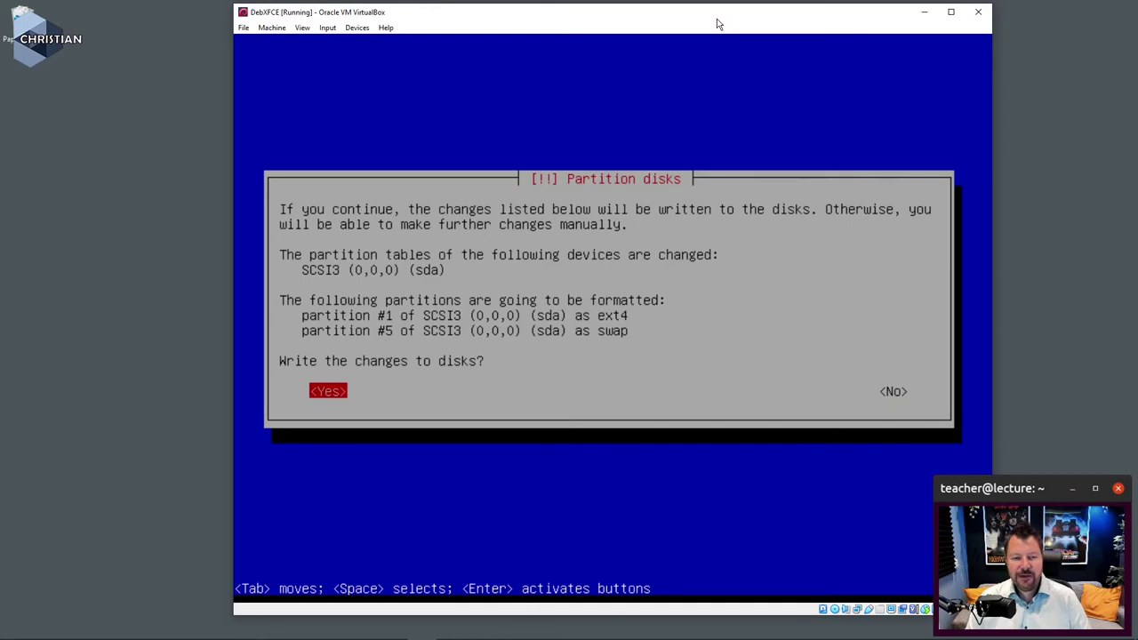
key(Return)
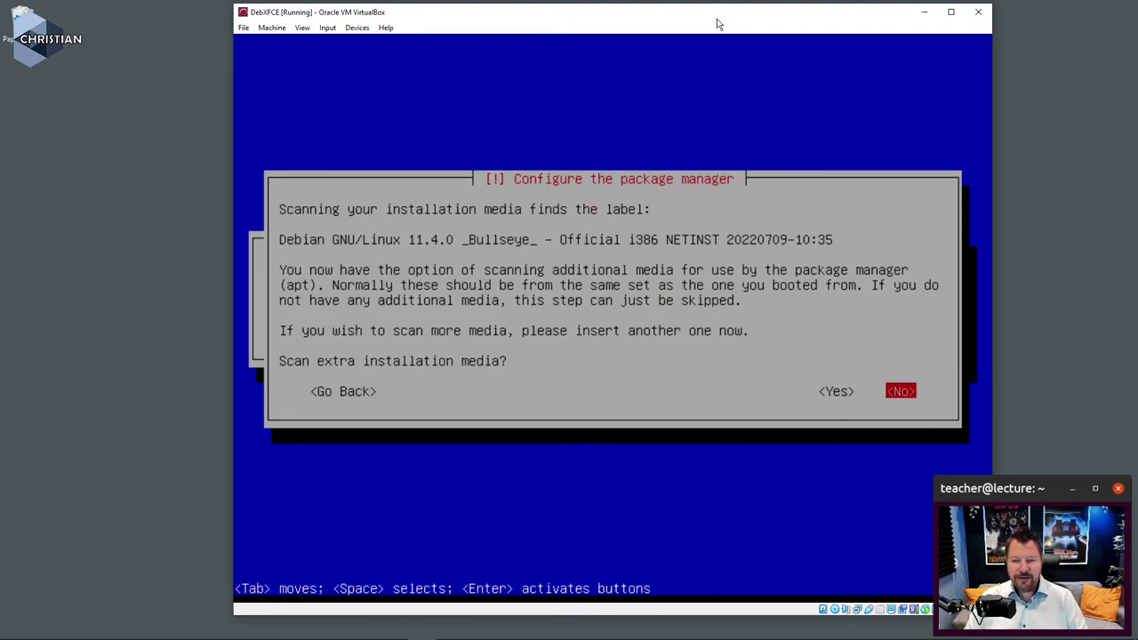
Step: Skip scanning extra media, keep Sweden as mirror country, and choose the deb.debian.org mirror
key(Return)
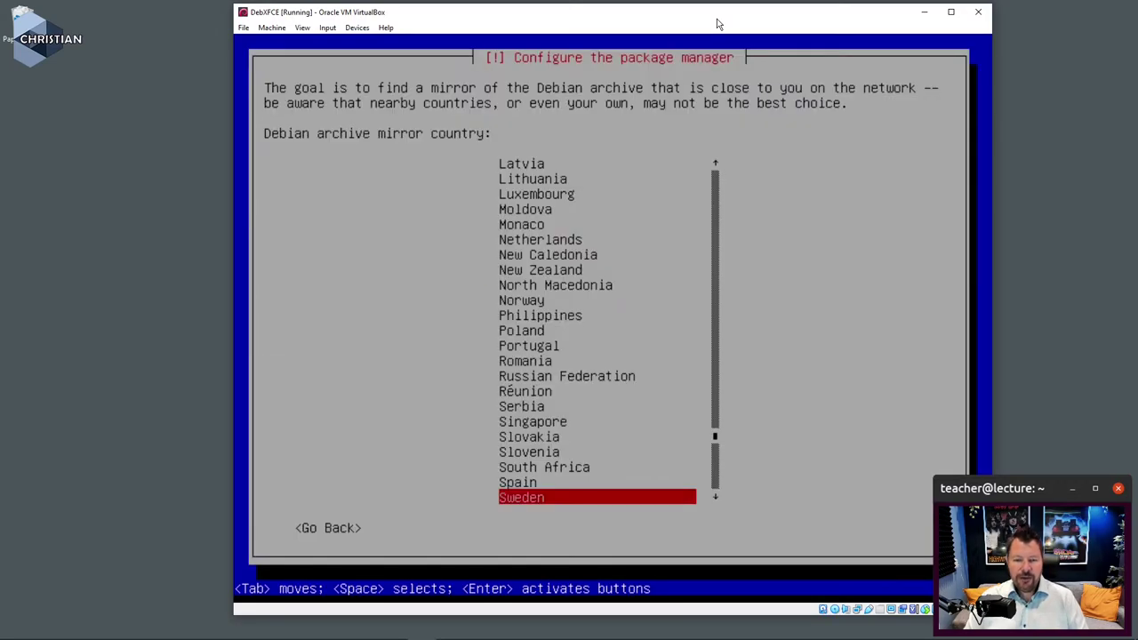
key(Return)
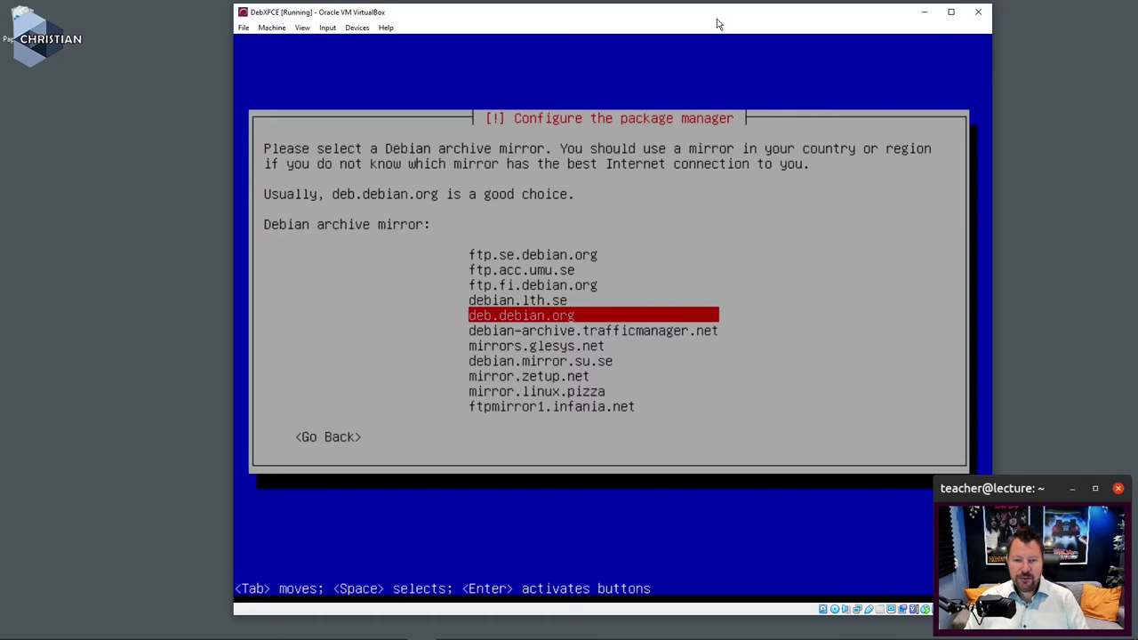
key(Return)
key(Return)
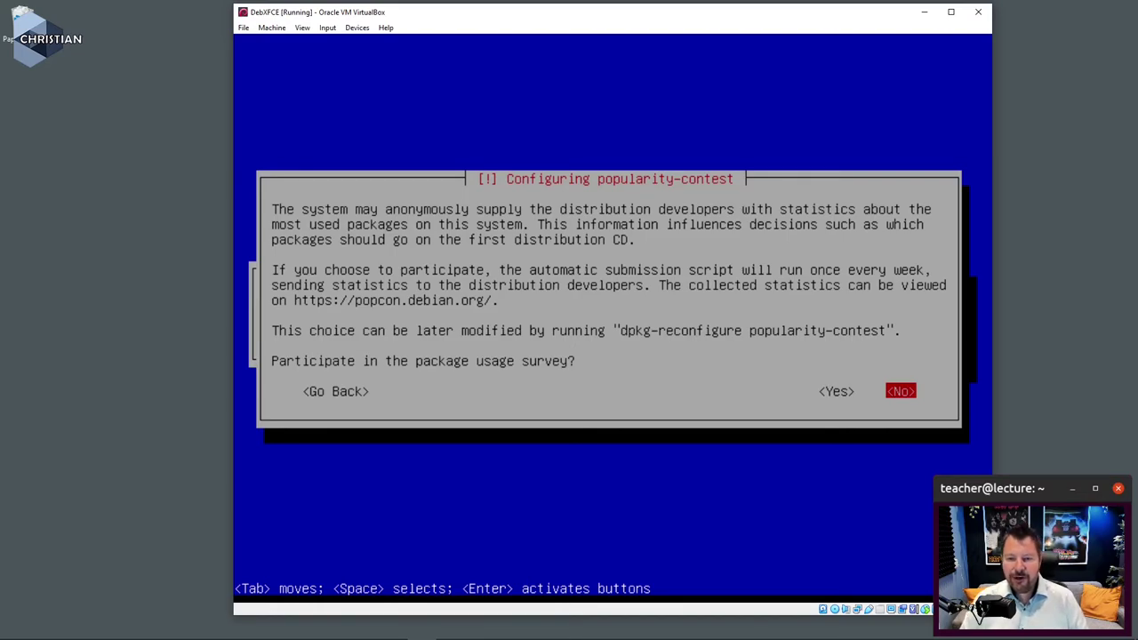
Step: Decline the popularity-contest survey and replace GNOME with Xfce in the software selection
key(Return)
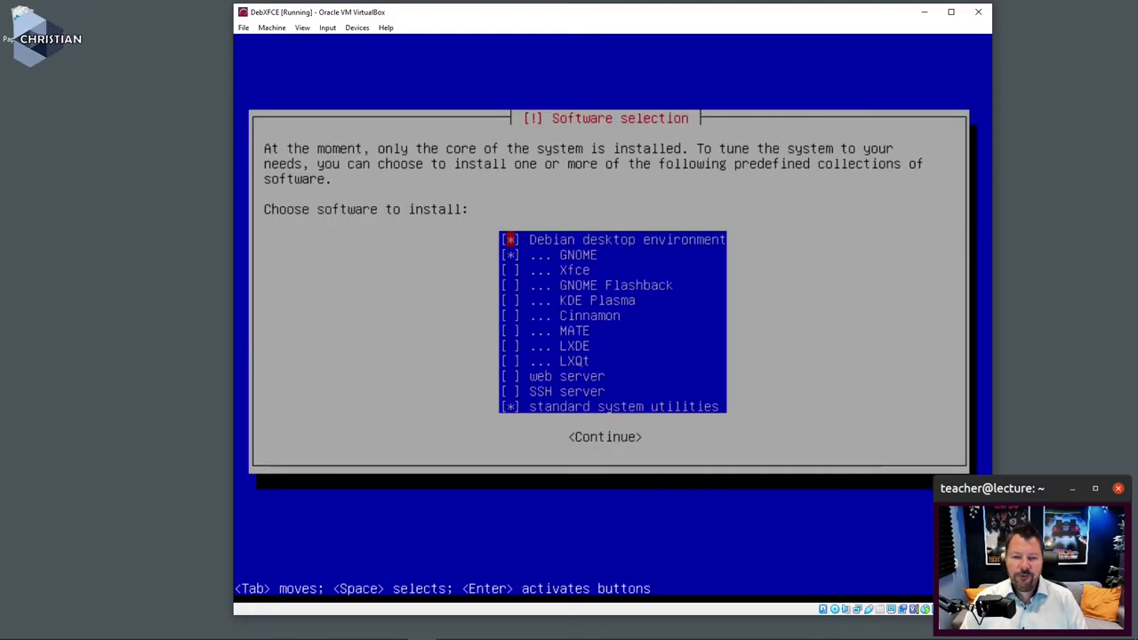
key(Down)
key(space)
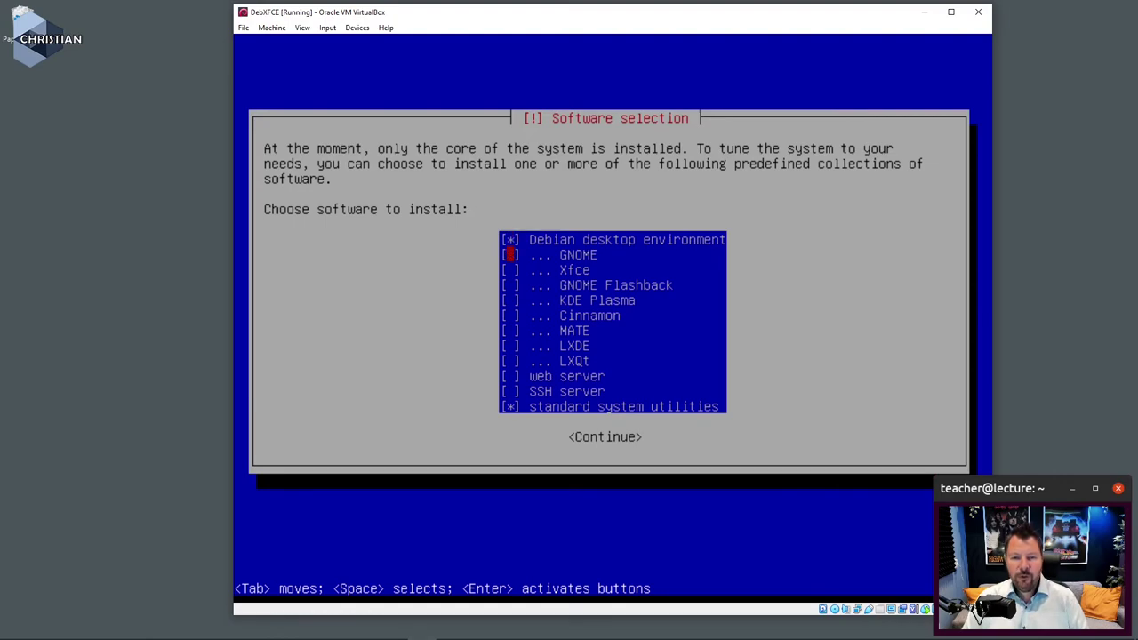
key(Down)
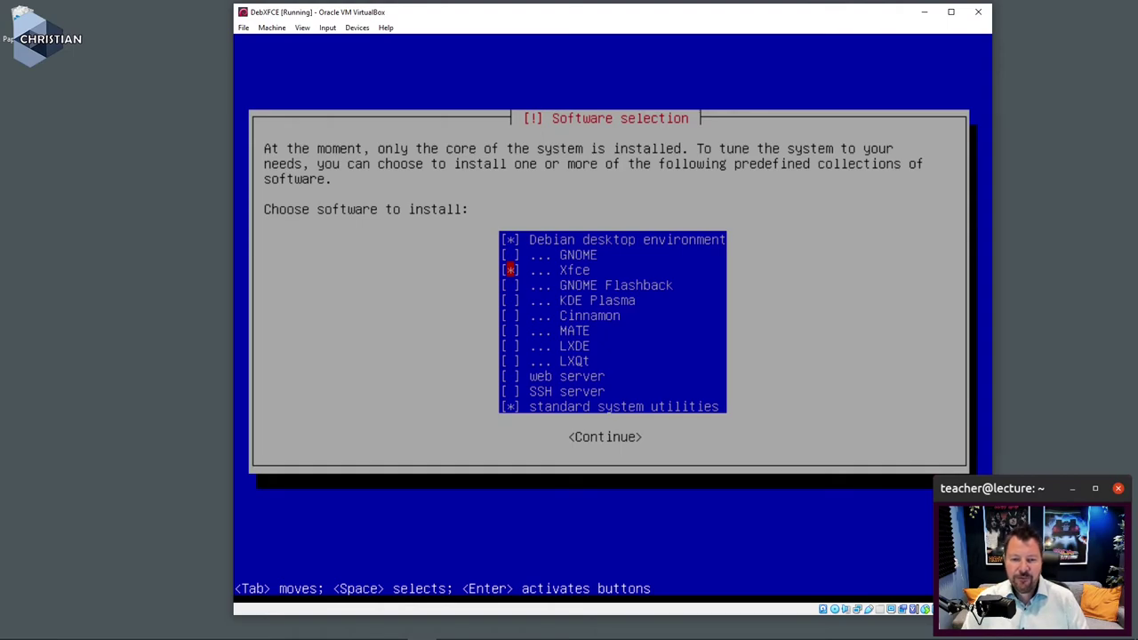
key(Up)
key(Up)
key(Tab)
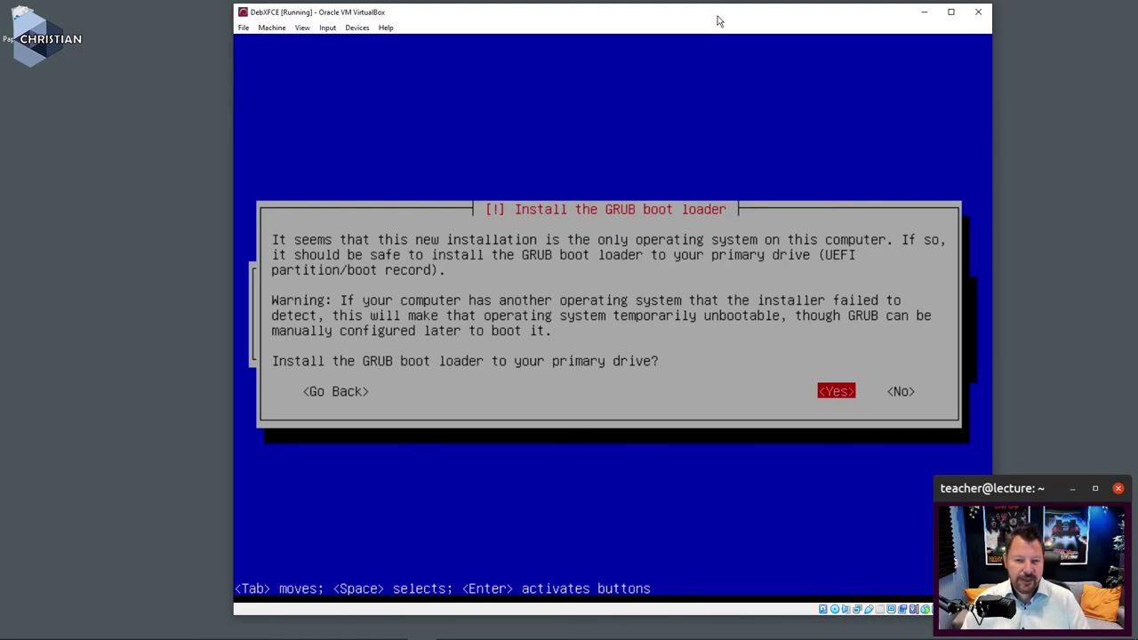
Step: Install GRUB onto /dev/sda and wait until the installer reports Installation complete
key(Return)
key(Down)
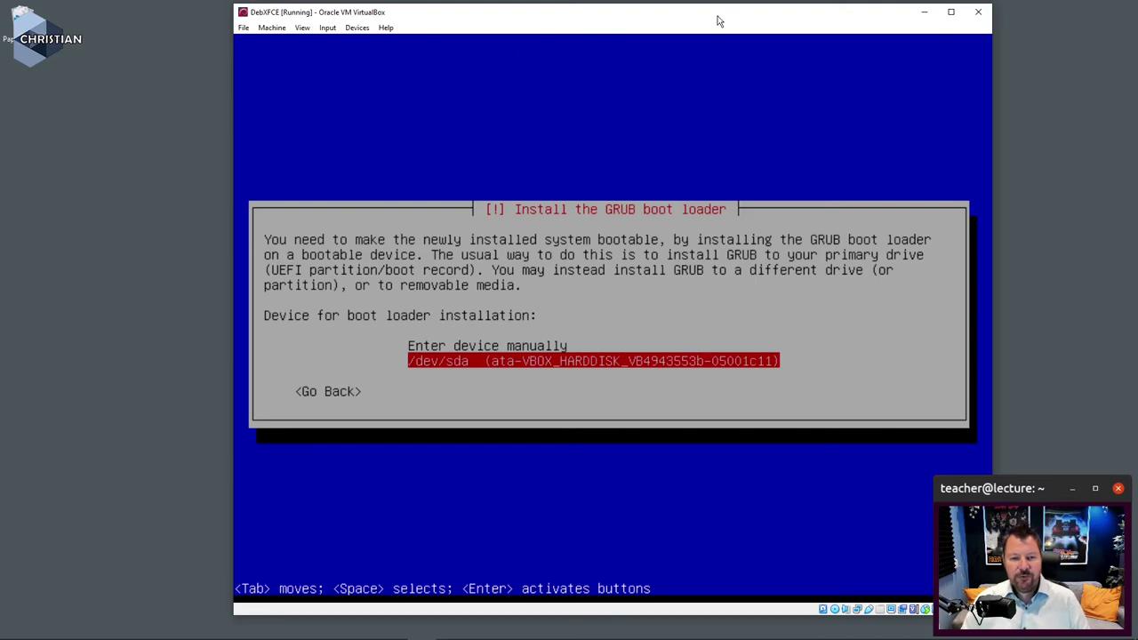
key(Return)
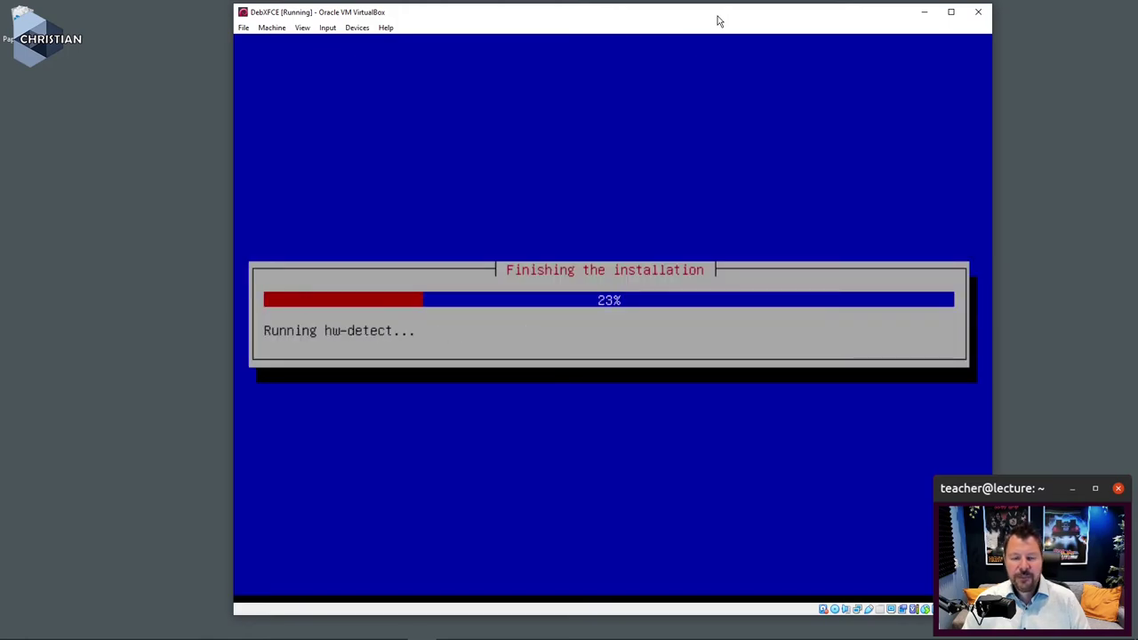
click(693, 34)
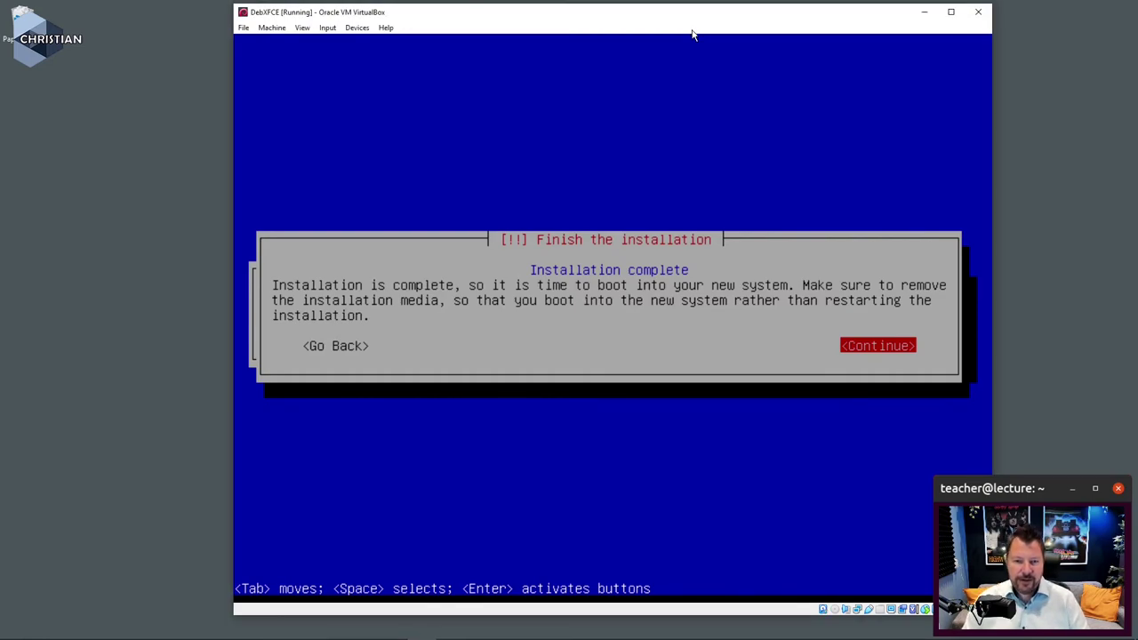
Step: Reboot into the installed Debian and log in with the user's username and password
key(Return)
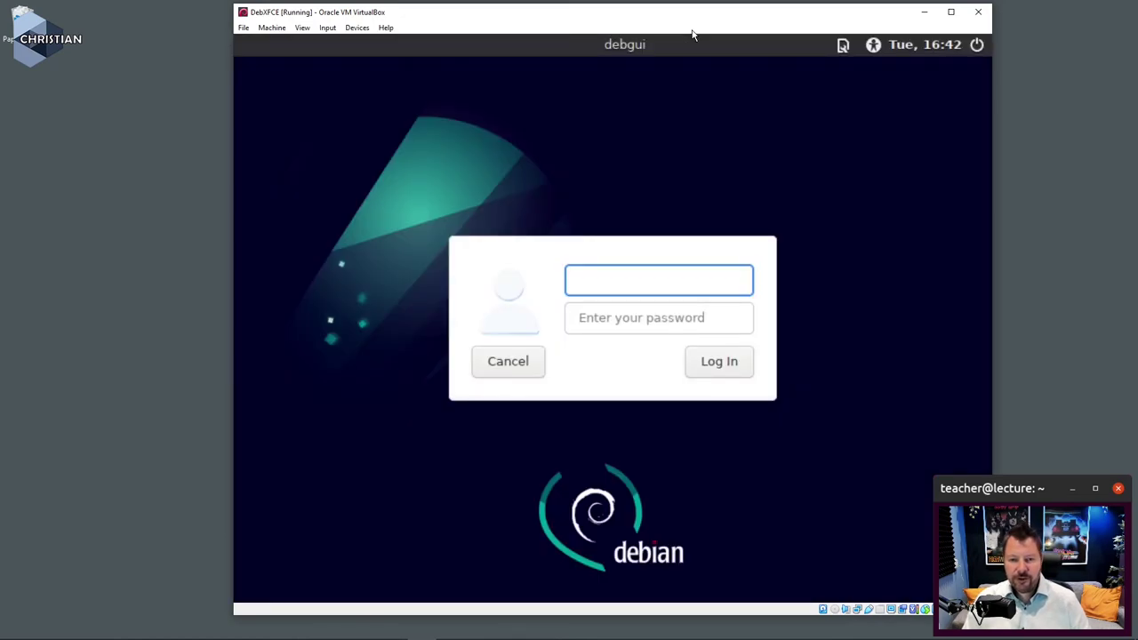
text(crille)
key(Tab)
text(•••••••)
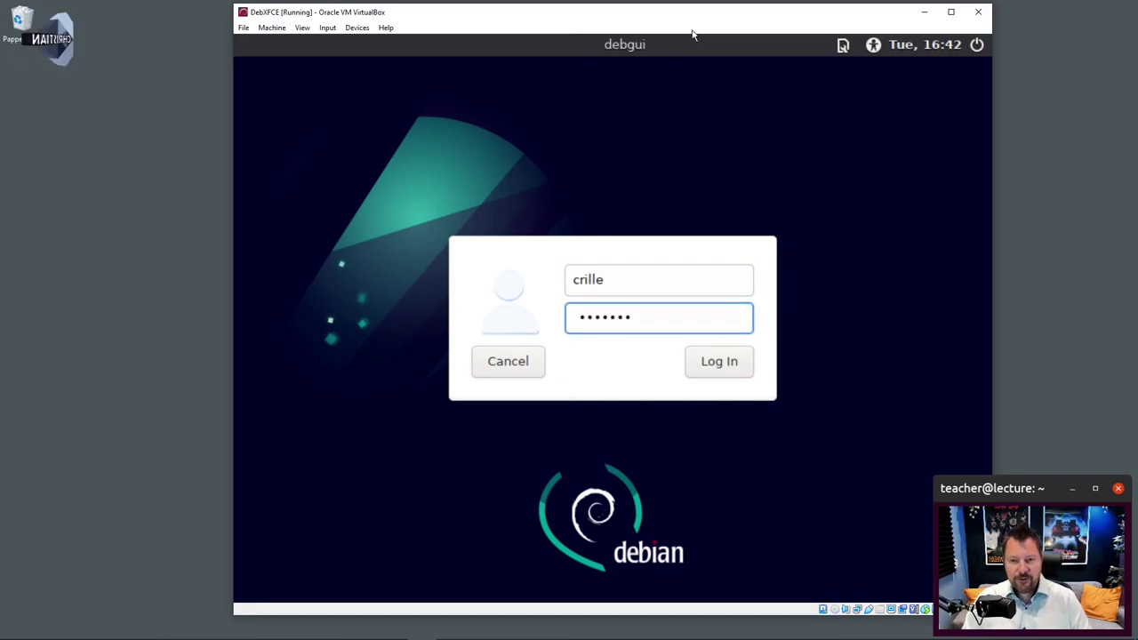
key(Return)
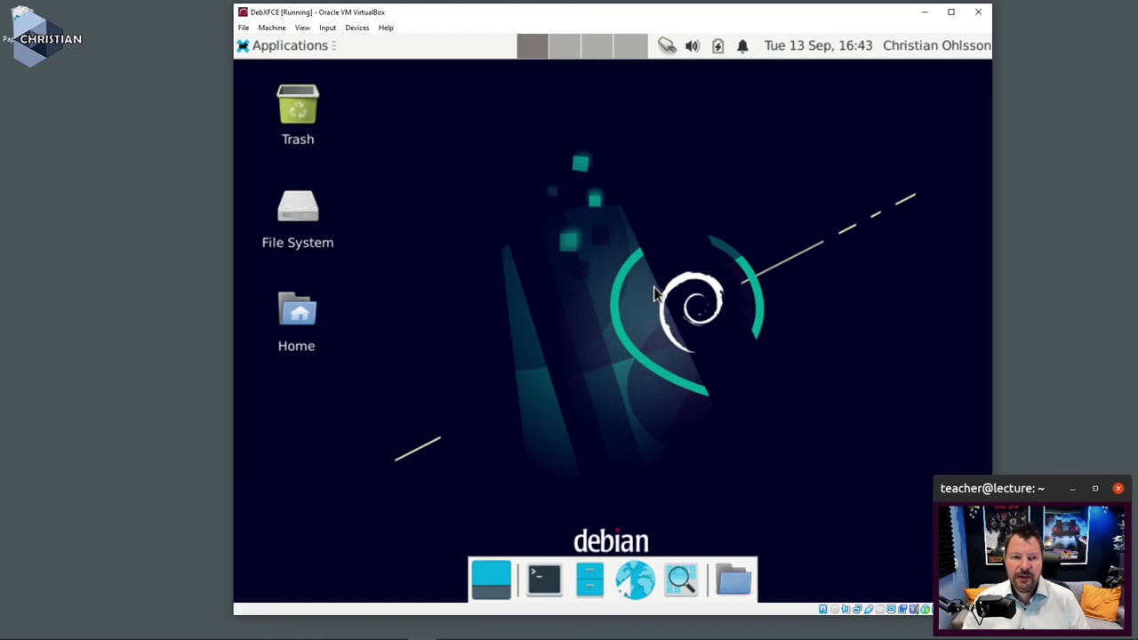
Step: Open Terminal Emulator from the Applications menu and run df -h
click(293, 46)
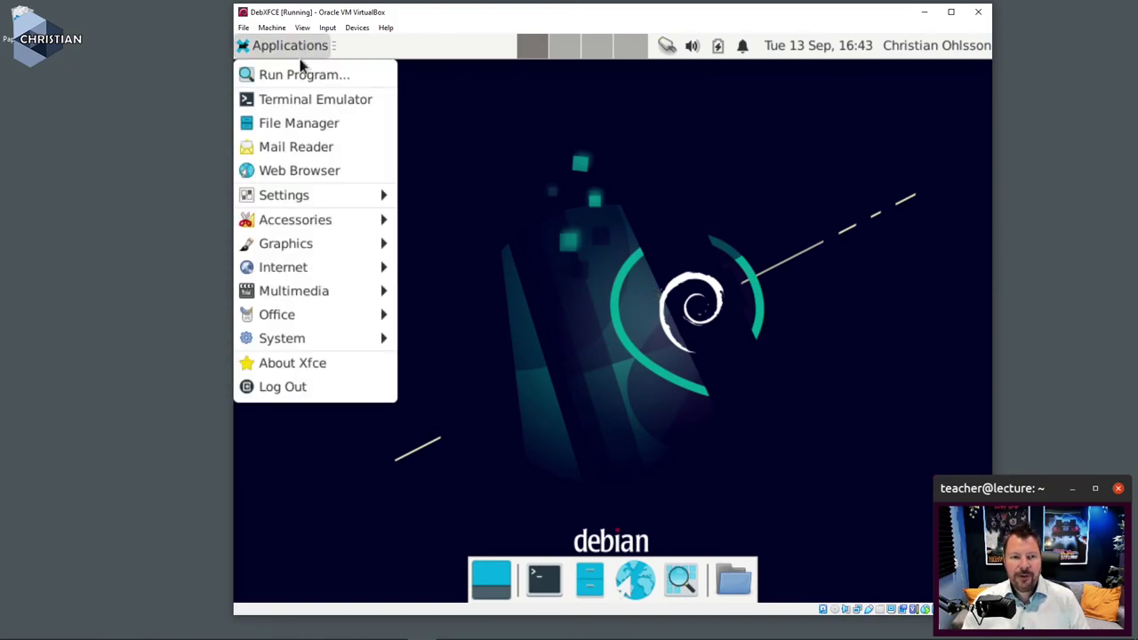
click(306, 105)
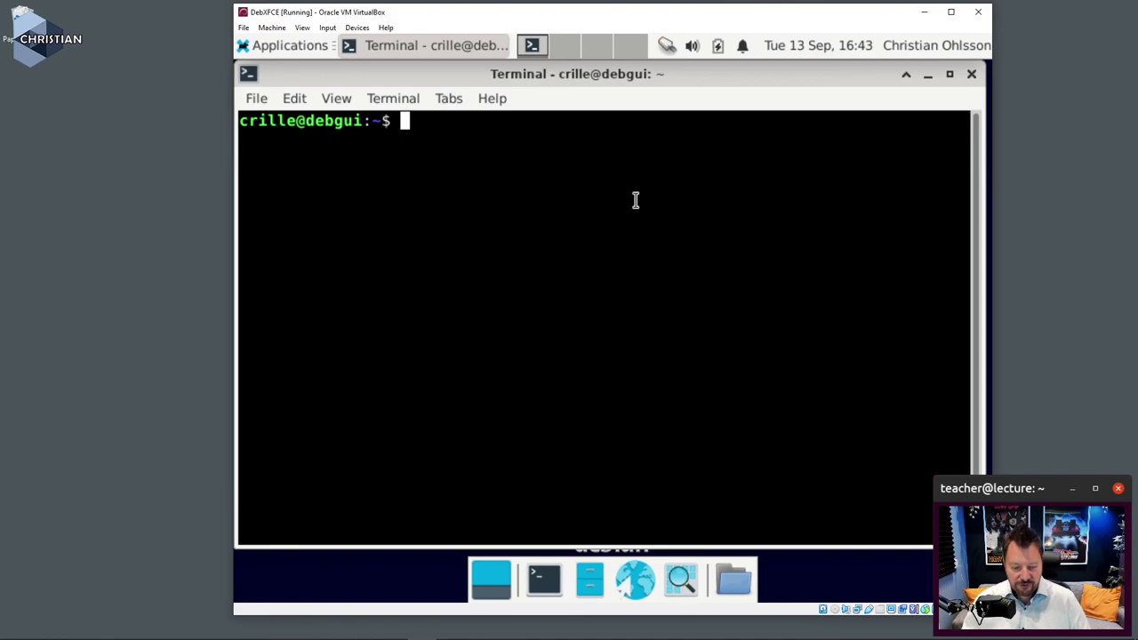
text(df -h)
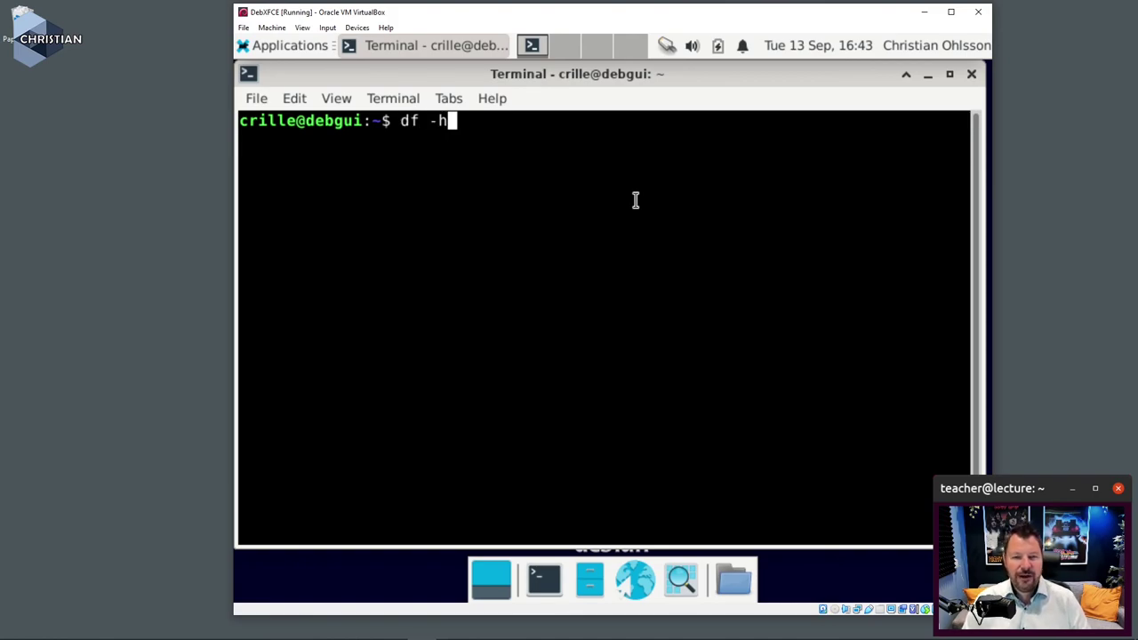
key(Return)
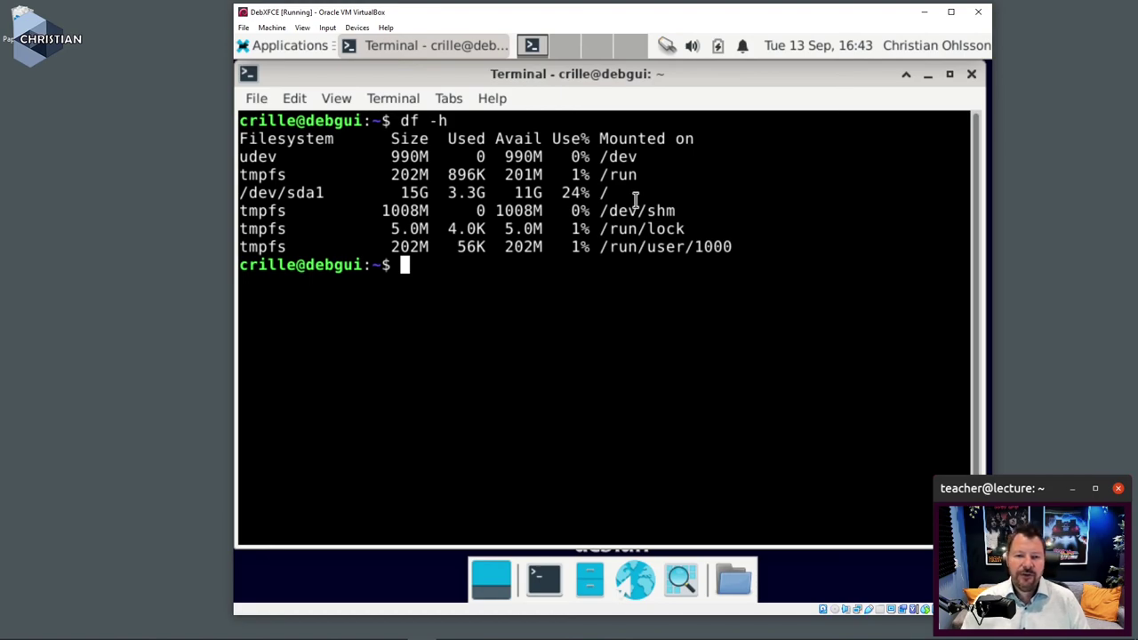
Step: Highlight the /dev/sda1 figures (15G size, 3.3G used), then close the terminal
drag(410, 193, 568, 198)
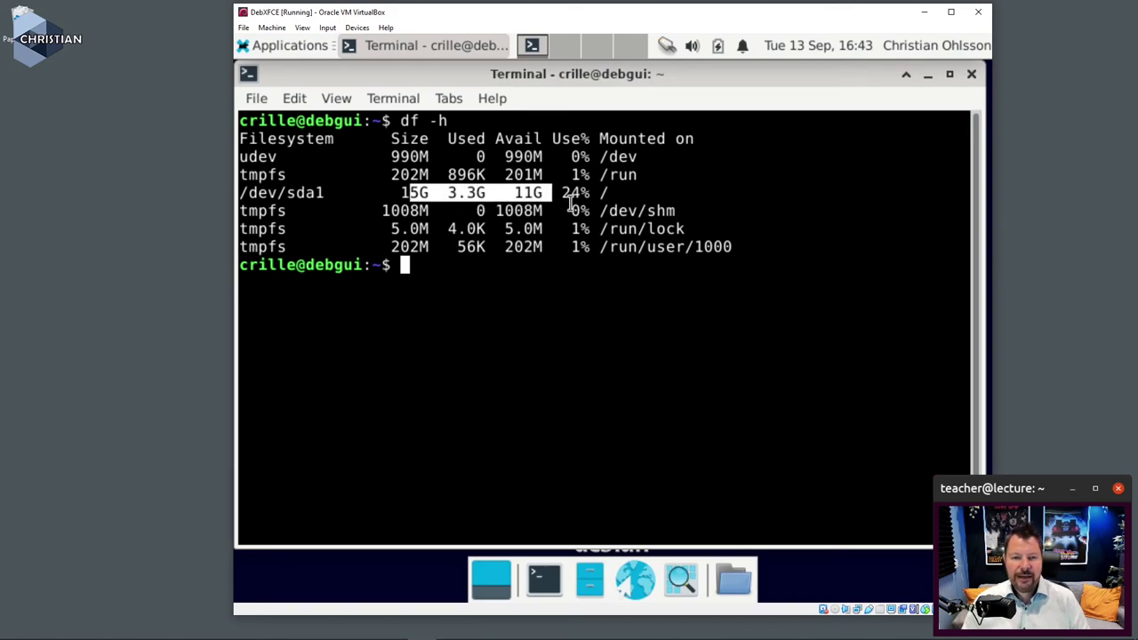
click(411, 192)
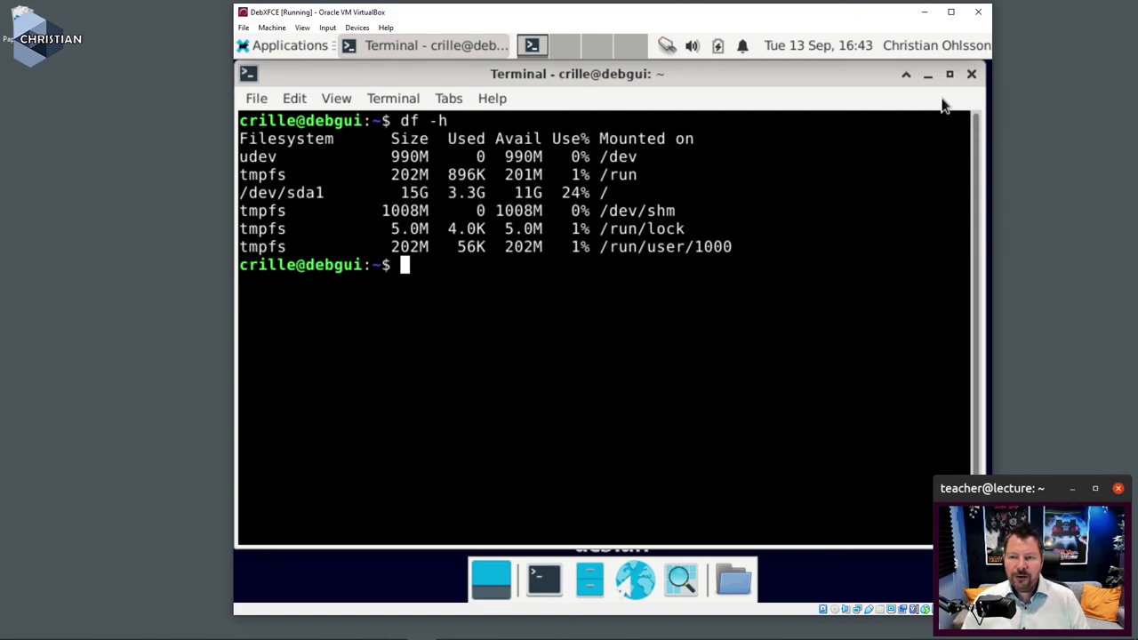
click(973, 75)
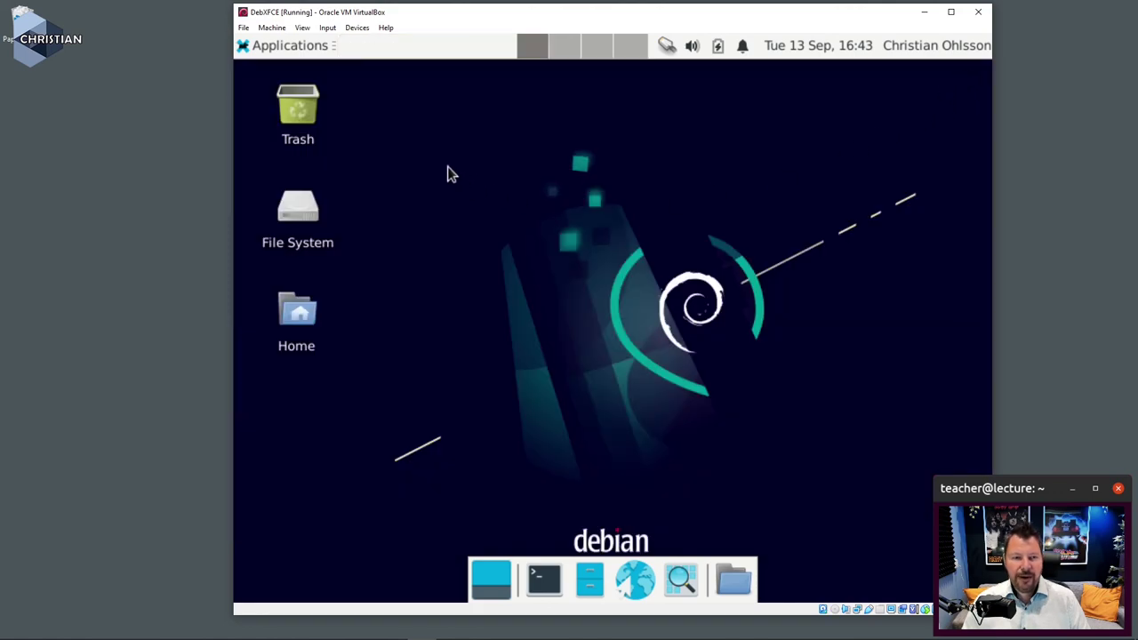
click(294, 45)
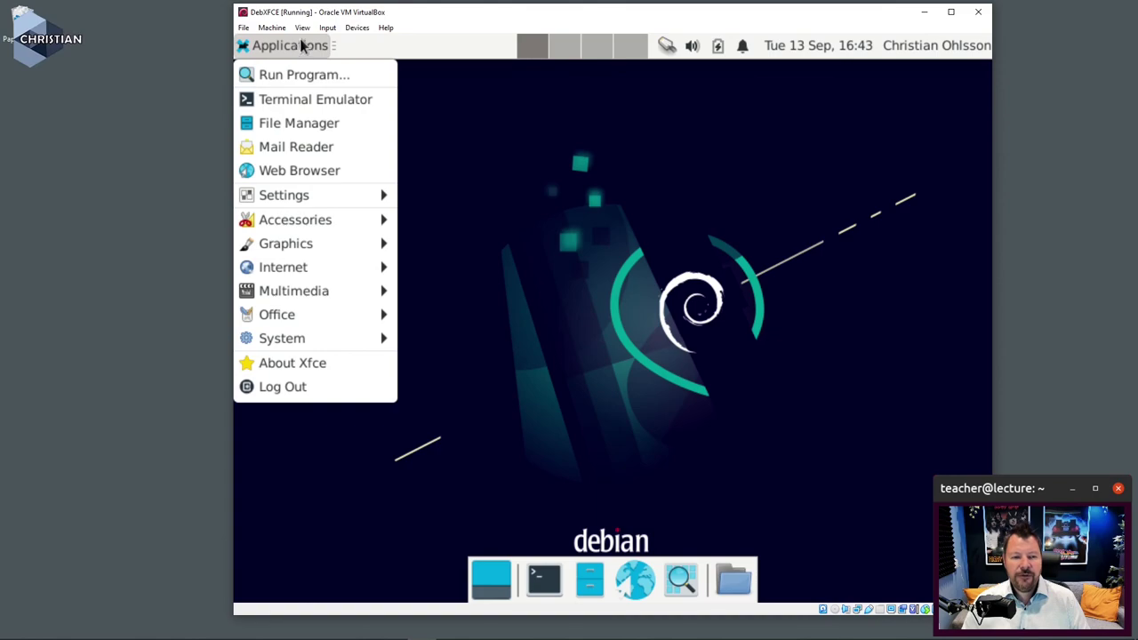
mouse_move(355, 324)
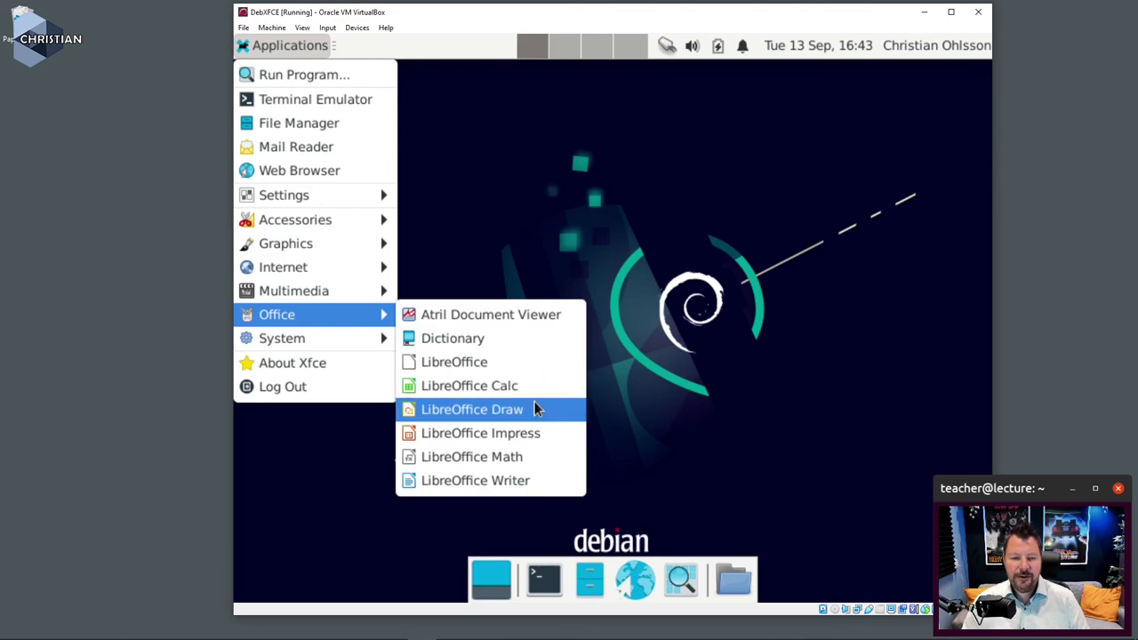
click(672, 237)
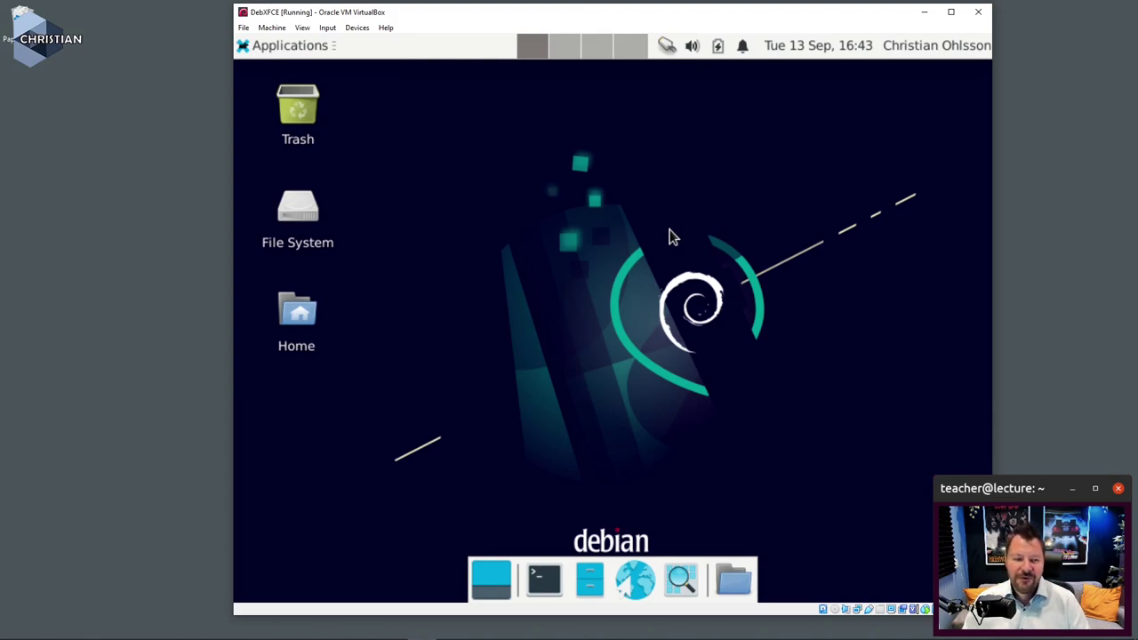
click(188, 226)
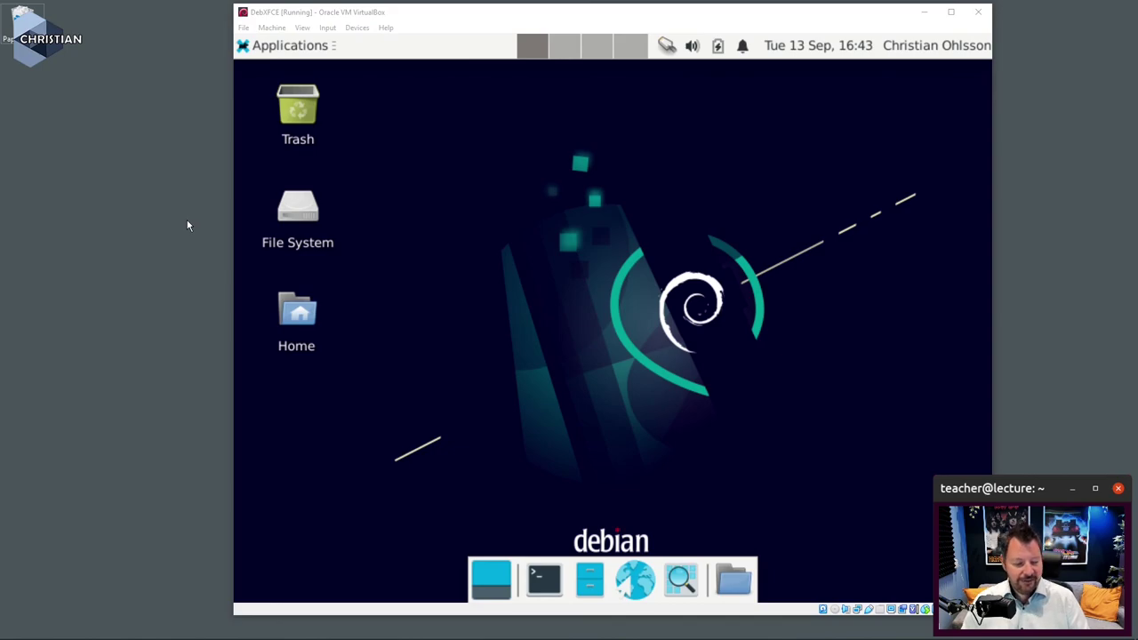